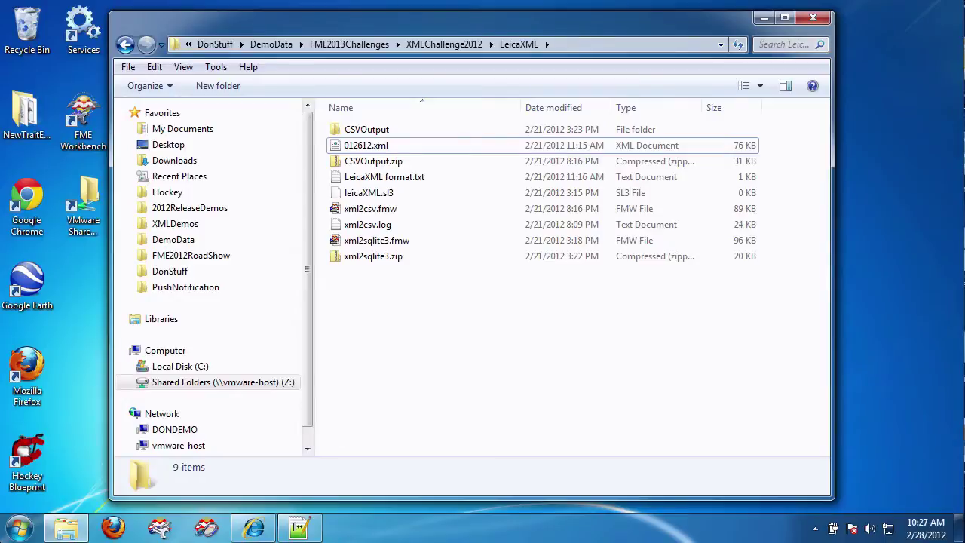
Bring Internet Explorer showing 012612.xml to the front, scrolled to the top.
mouse_move(270, 530)
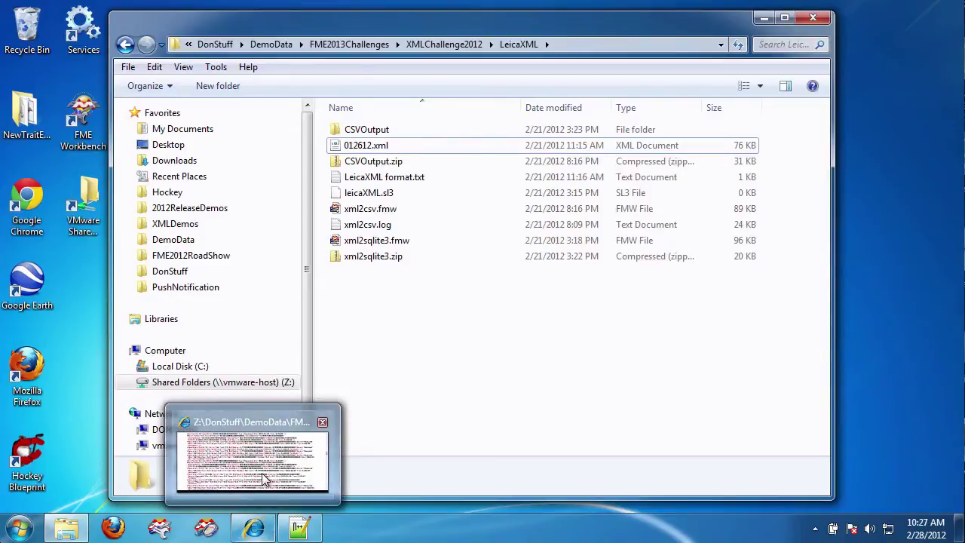
left_click(263, 467)
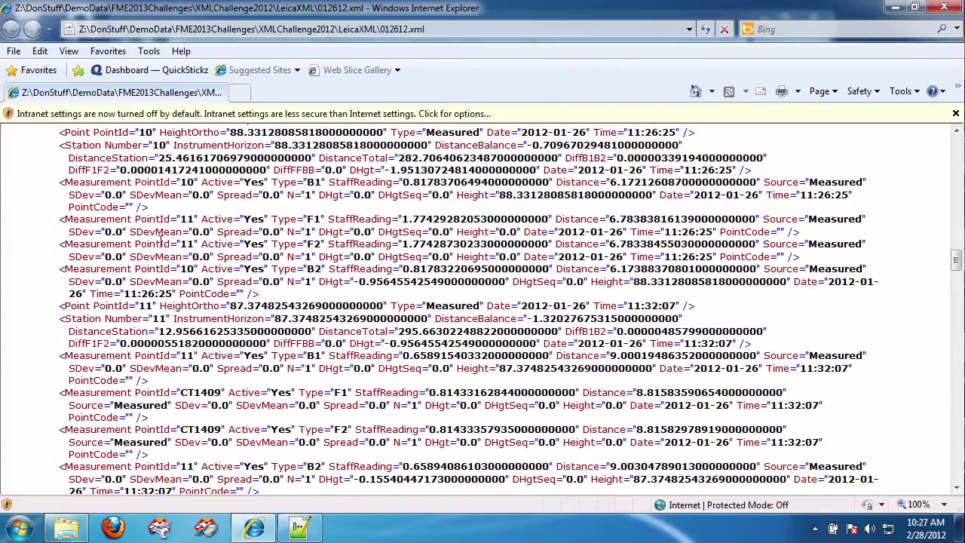
left_click_drag(956, 260, 956, 147)
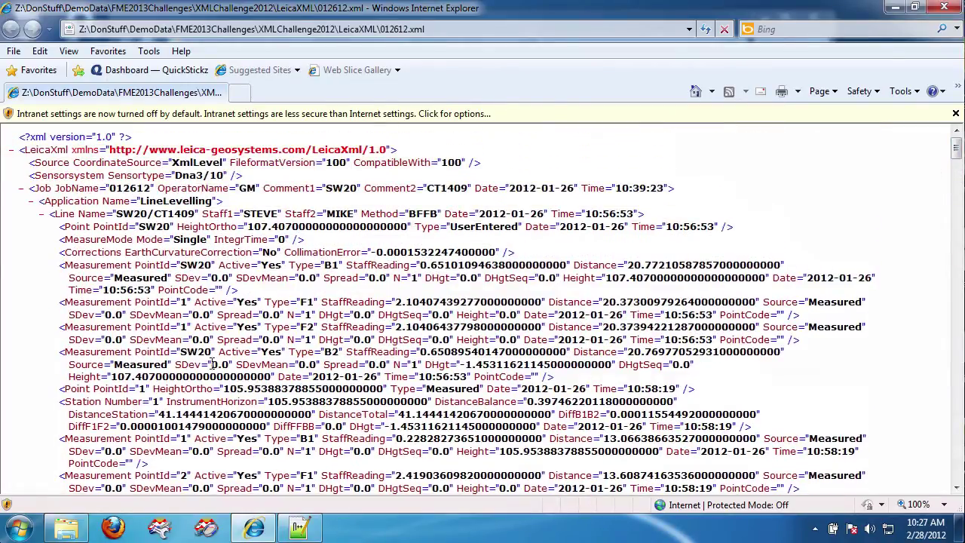
Collapse the four Line elements, then re-expand the first Line, SW20/CT1409.
left_click(41, 215)
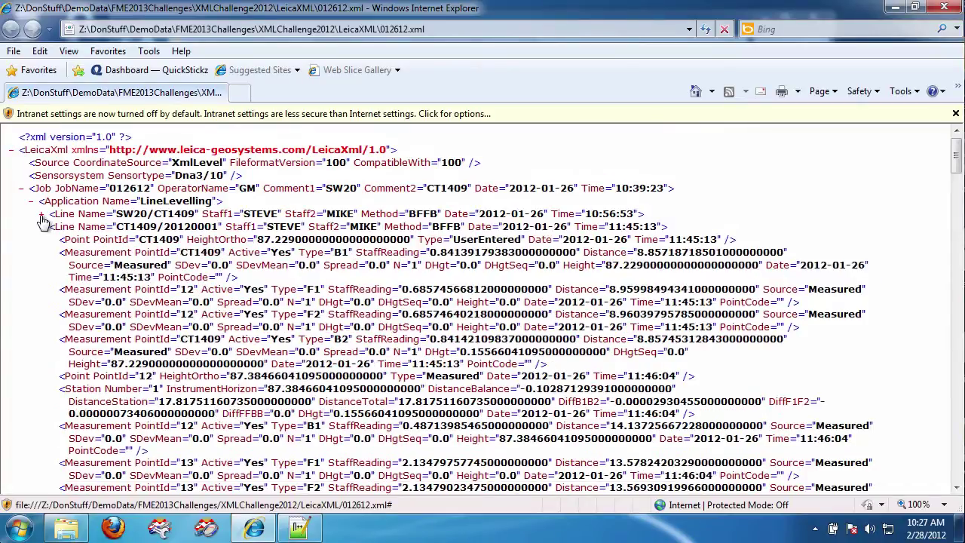
left_click(41, 227)
left_click(41, 240)
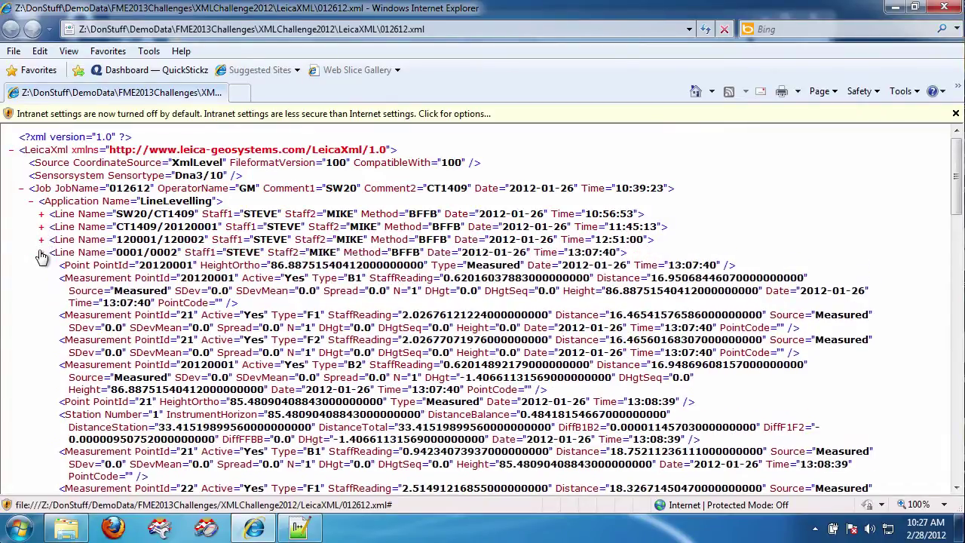
left_click(42, 253)
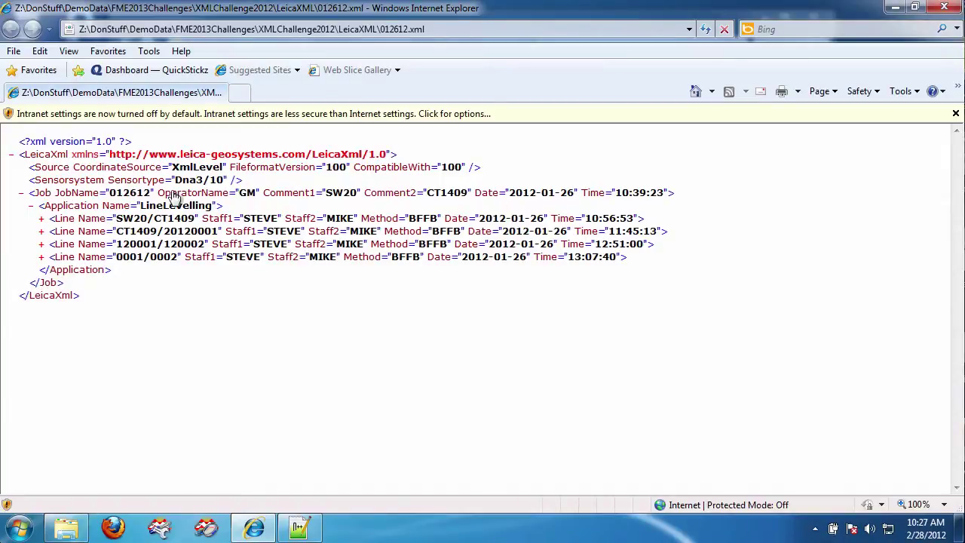
left_click(41, 220)
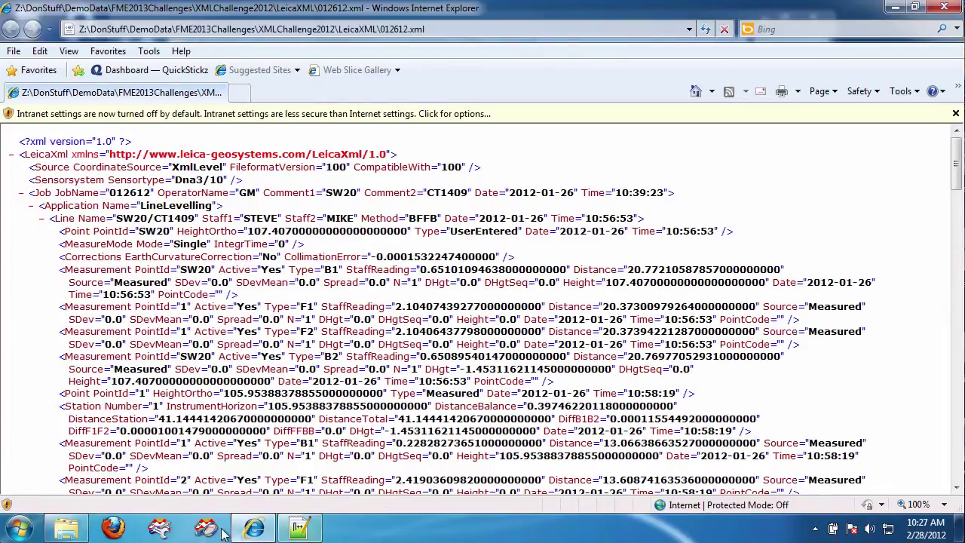
Open 012612.xml from the LeicaXML folder with FME Workbench.
left_click(66, 527)
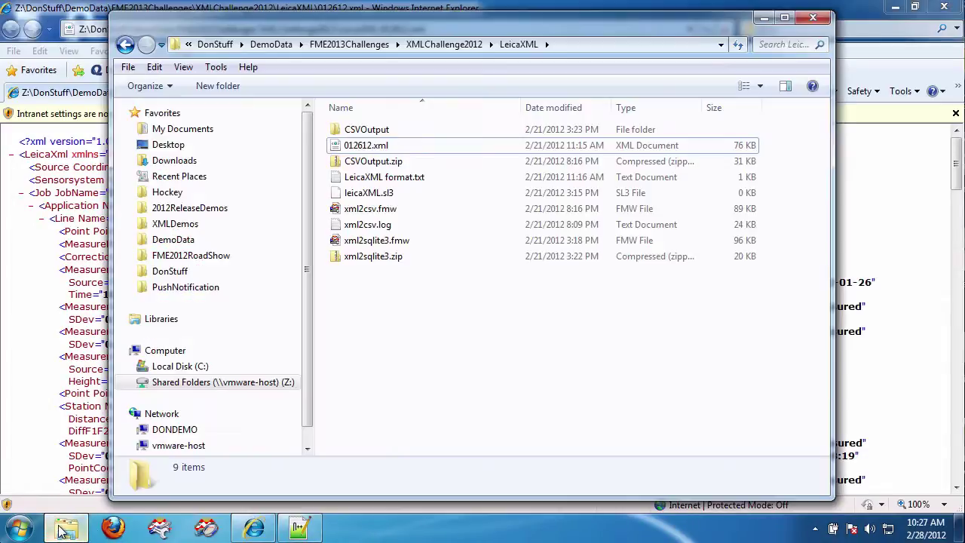
right_click(368, 146)
mouse_move(468, 201)
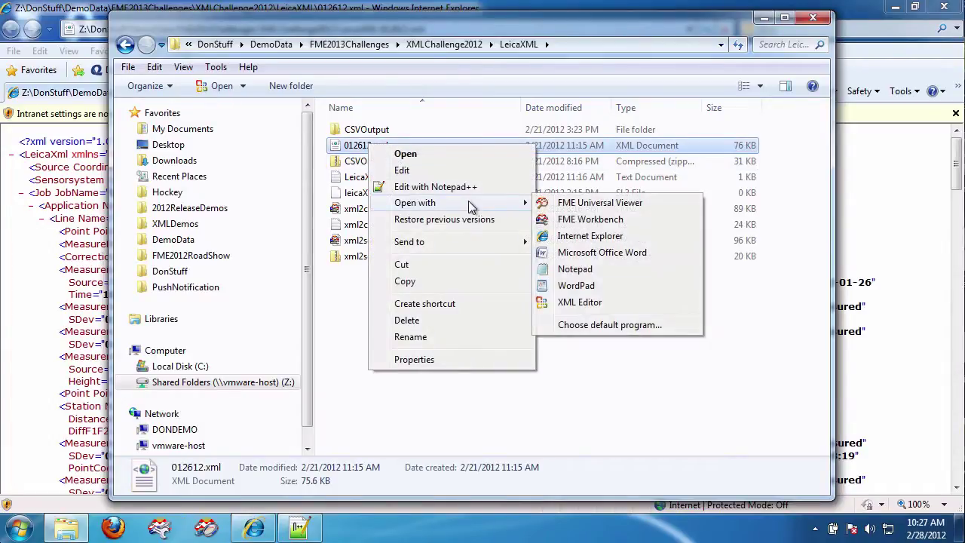
left_click(598, 218)
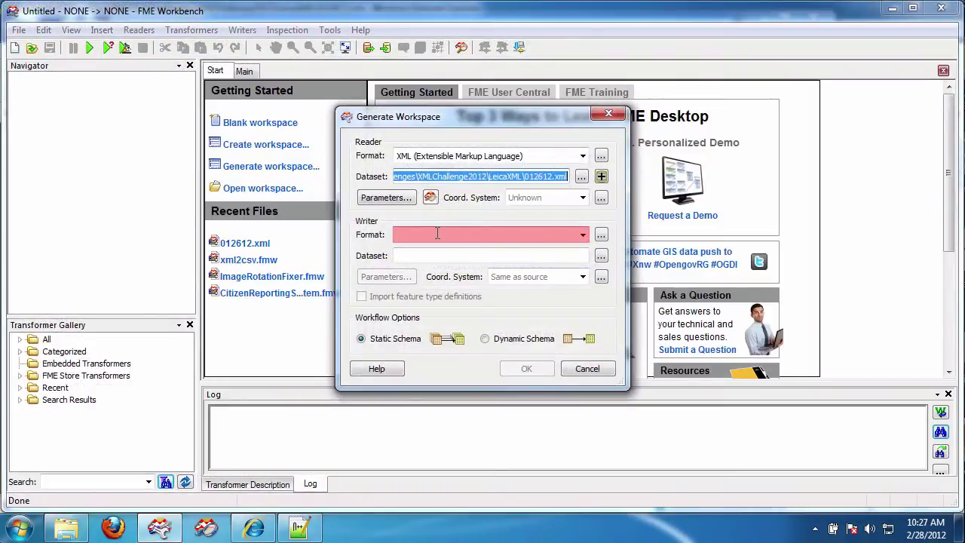
Set the Generate Workspace writer format to Comma Separated Value (CSV).
left_click(437, 234)
type("csv")
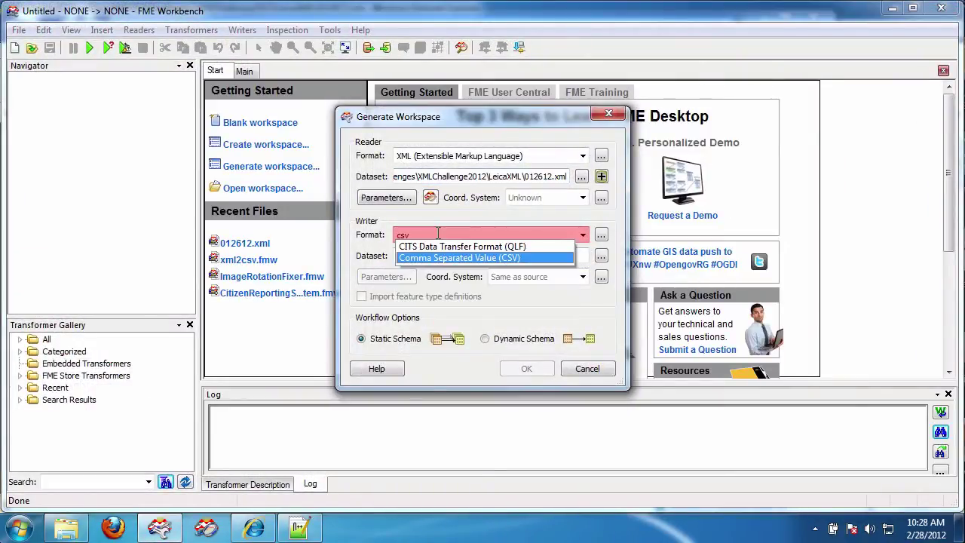
key("Tab")
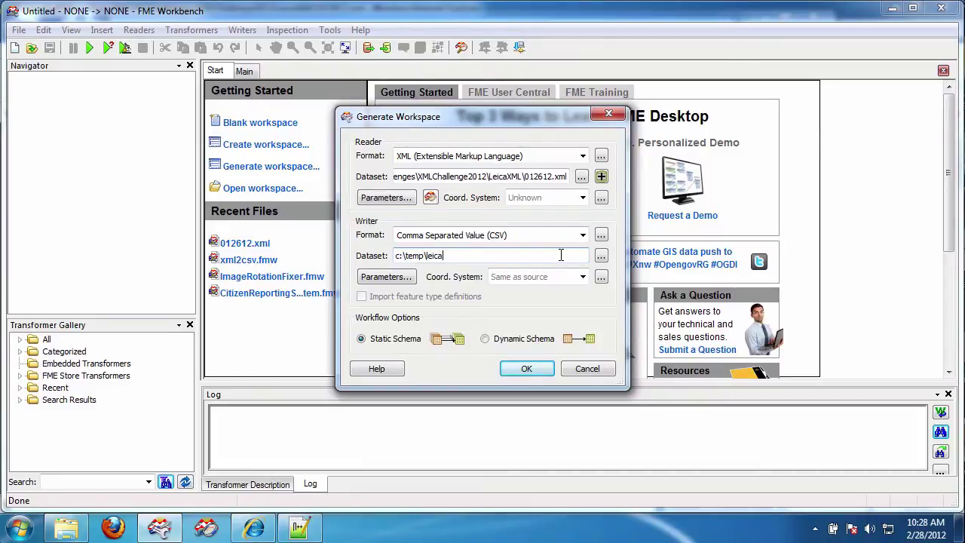
Paste the element names into the XML reader's Elements to Match list.
left_click(527, 368)
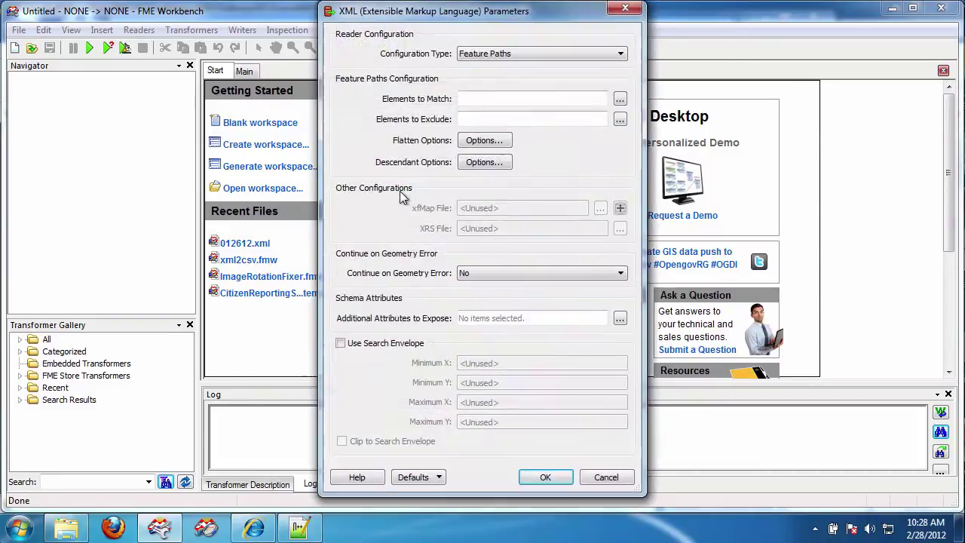
left_click(617, 99)
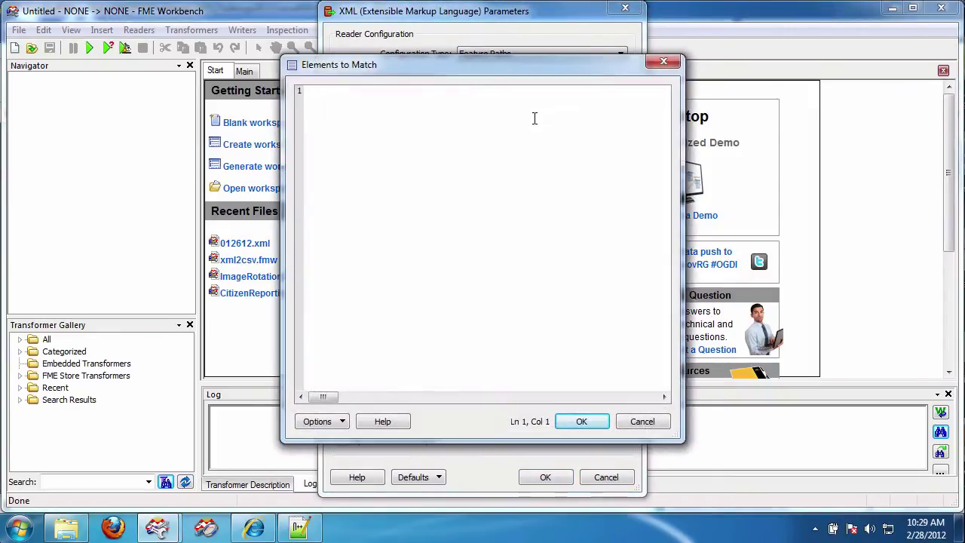
type("Line Measurement Point Station Job Application LeicaXml")
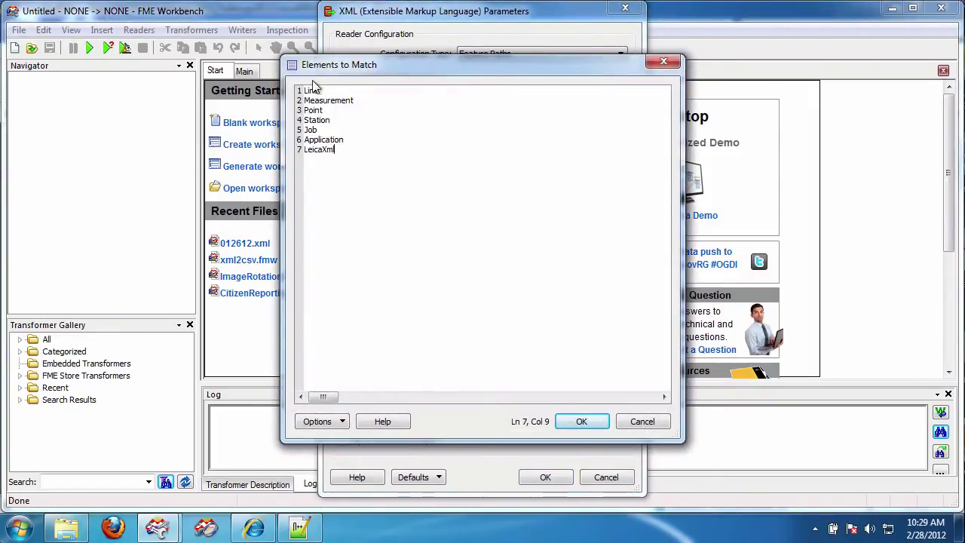
left_click(591, 424)
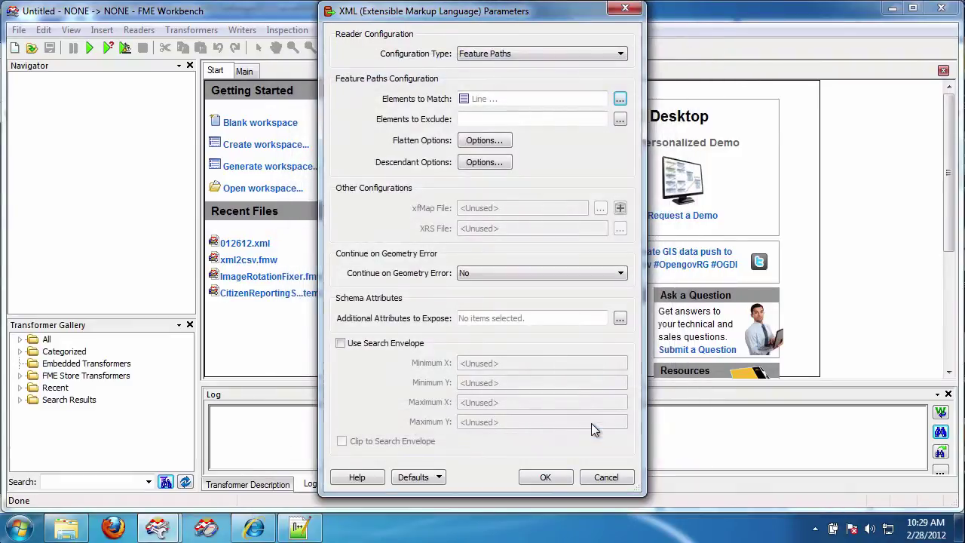
Enable flattening with Add Ancestor Attributes set to Parent.
left_click(492, 143)
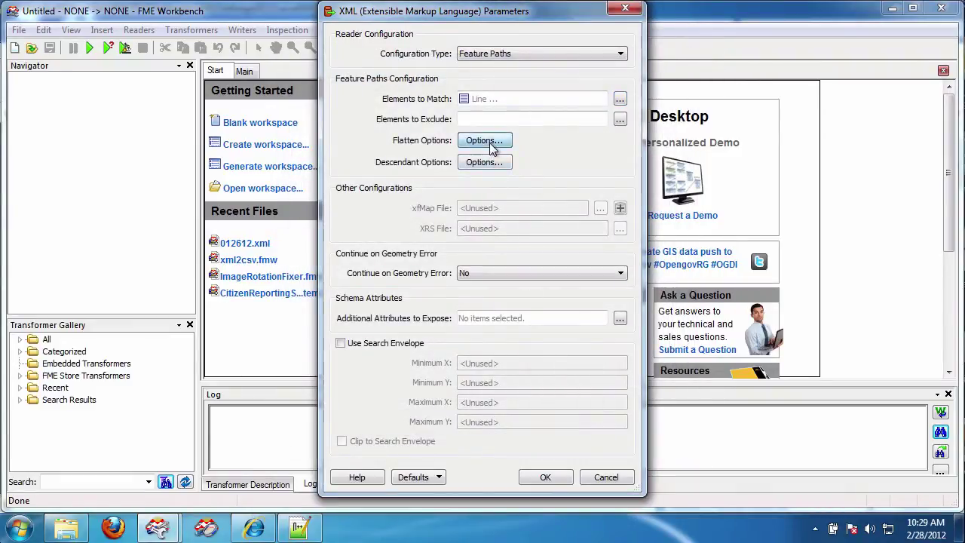
left_click(359, 148)
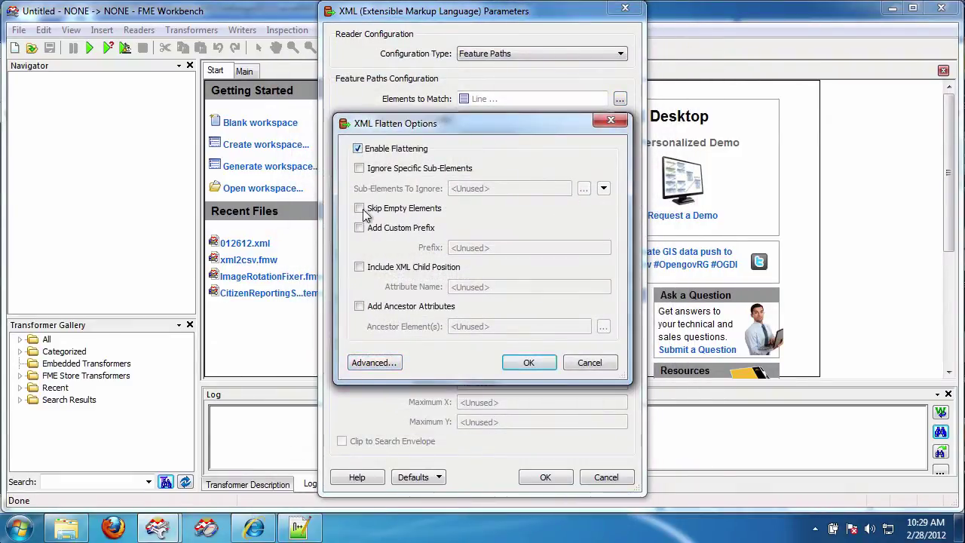
left_click(359, 306)
left_click(603, 328)
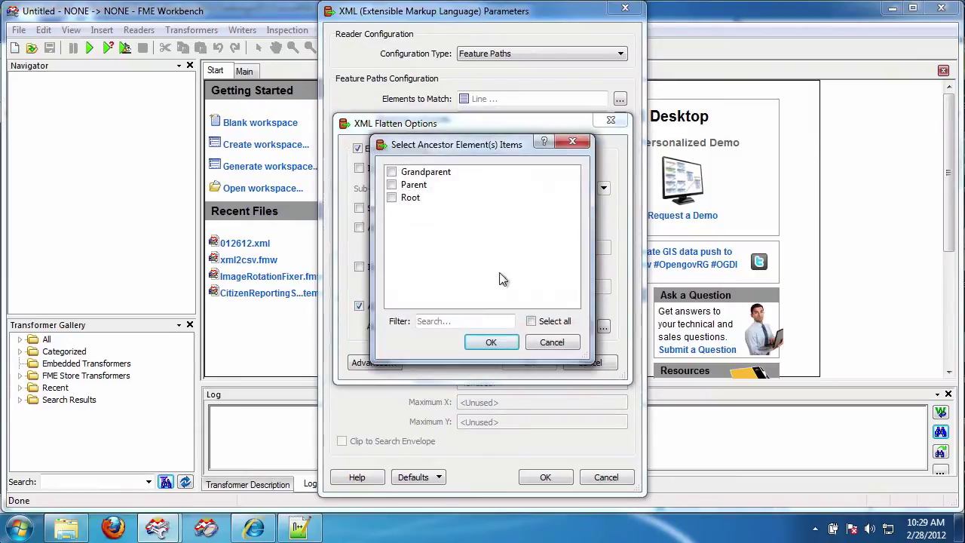
left_click(392, 185)
left_click(491, 343)
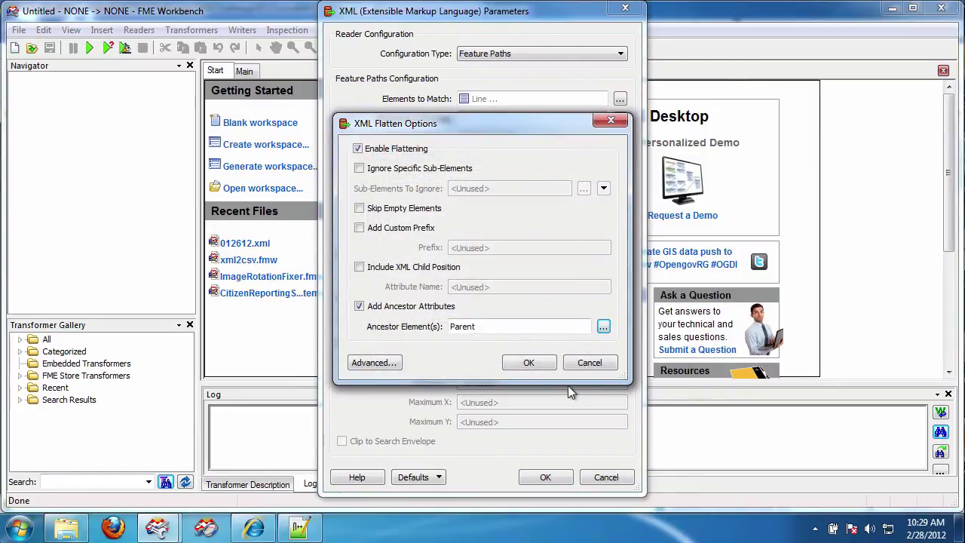
left_click(529, 363)
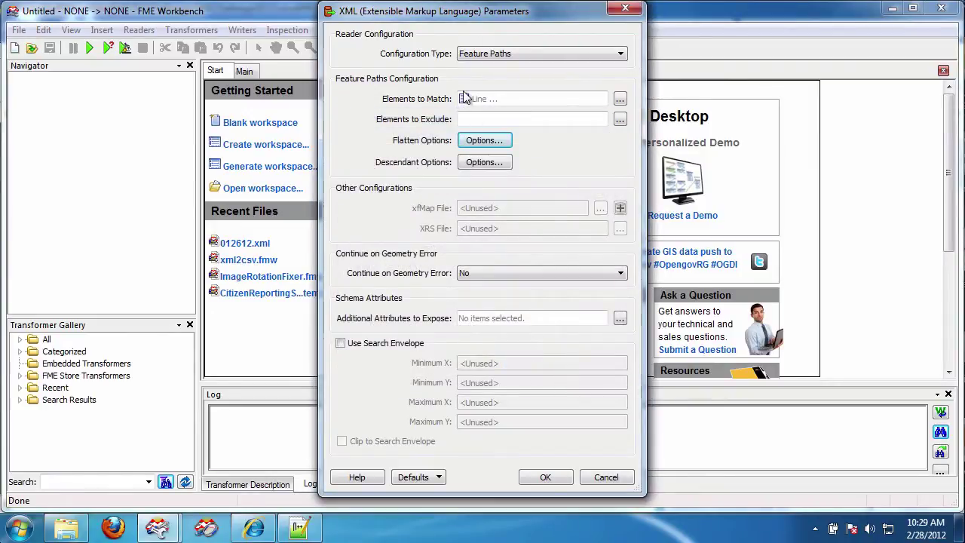
Generate the XML-to-CSV workspace with its XML and CSV feature types.
left_click(545, 477)
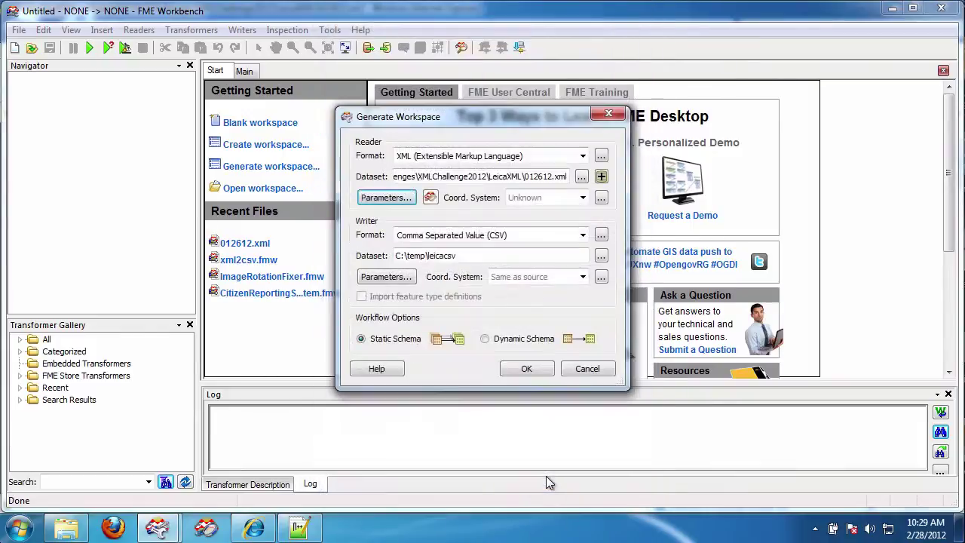
left_click(526, 368)
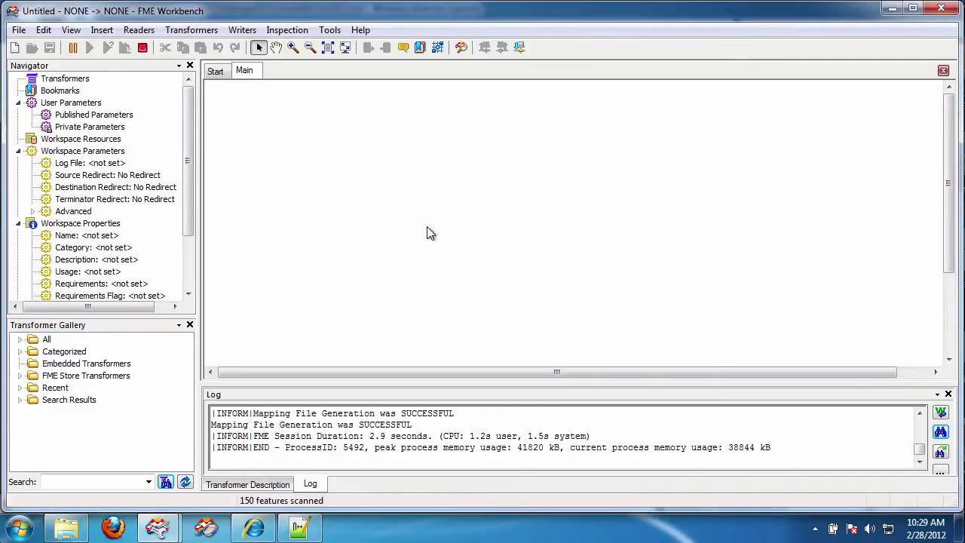
left_click(560, 426)
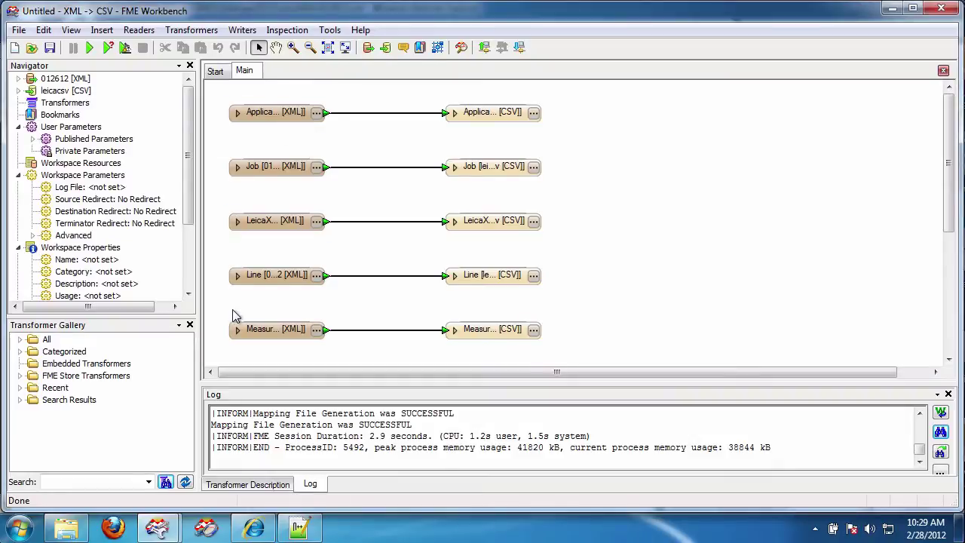
Expand the Line [XML] feature type to review its Measurement, Point and Station attributes, then collapse it.
left_click(238, 275)
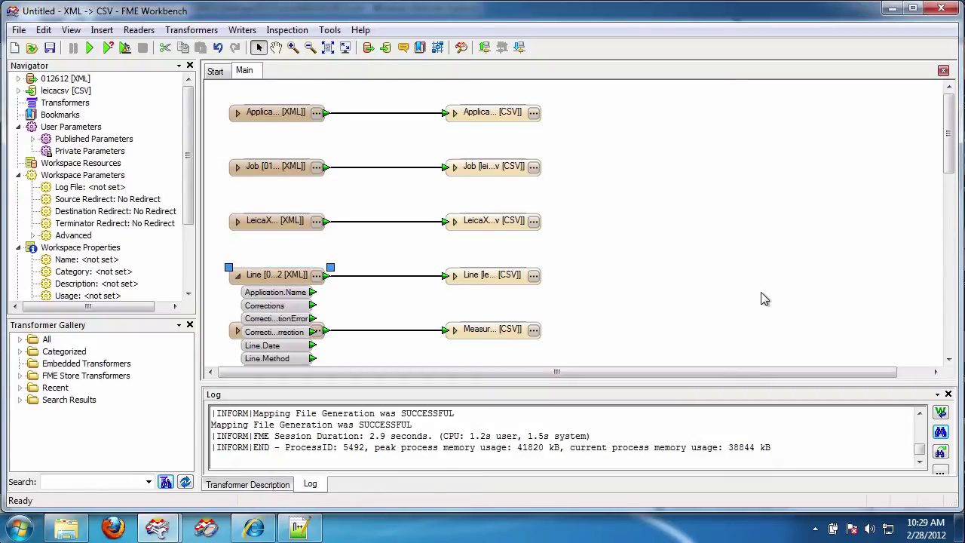
scroll(750, 295, "down", 5)
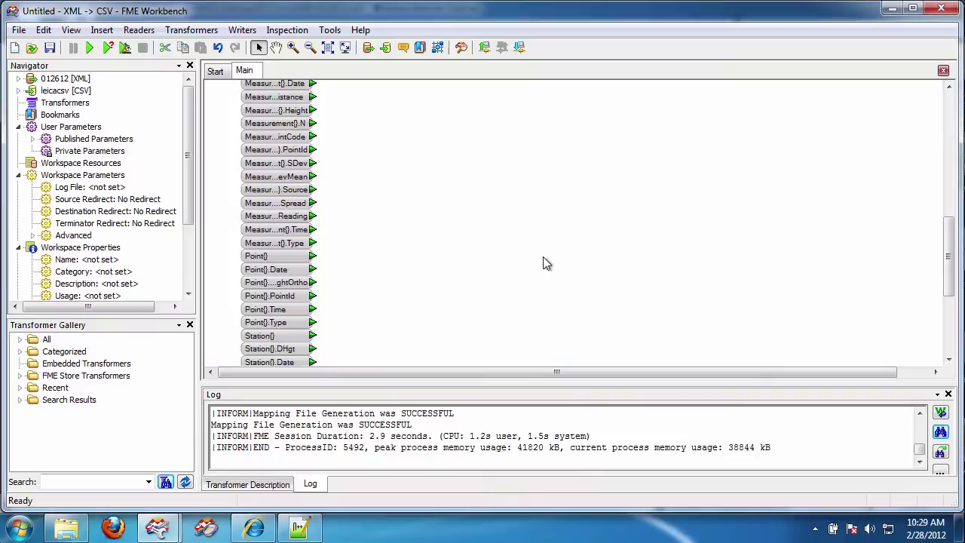
scroll(543, 264, "down", 3)
scroll(543, 263, "up", 10)
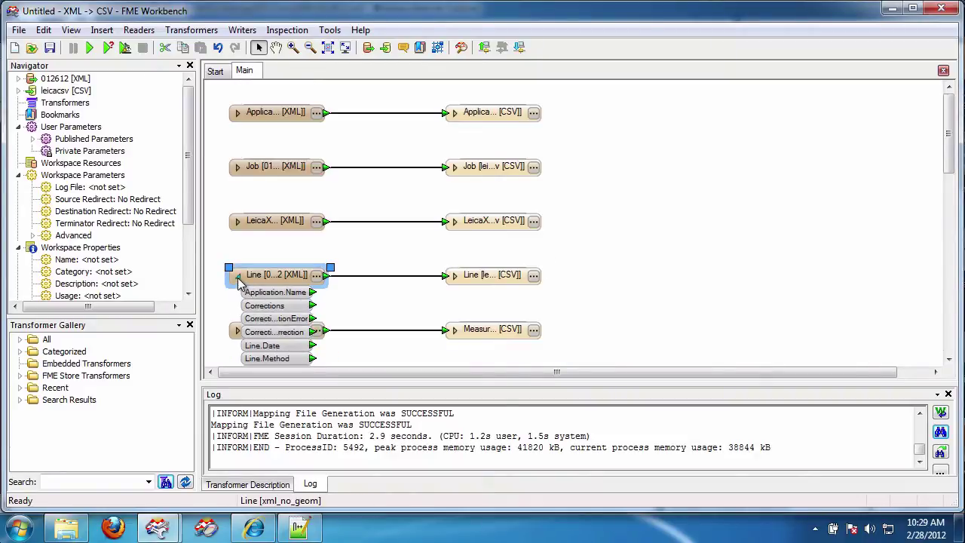
left_click(238, 275)
Close the first workspace and reopen 012612.xml with FME Workbench.
left_click(941, 8)
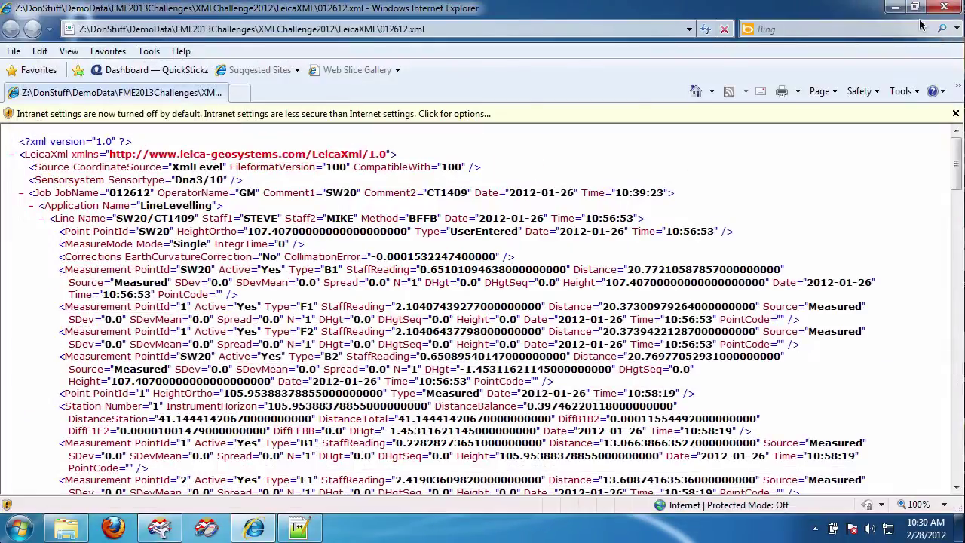
left_click(68, 529)
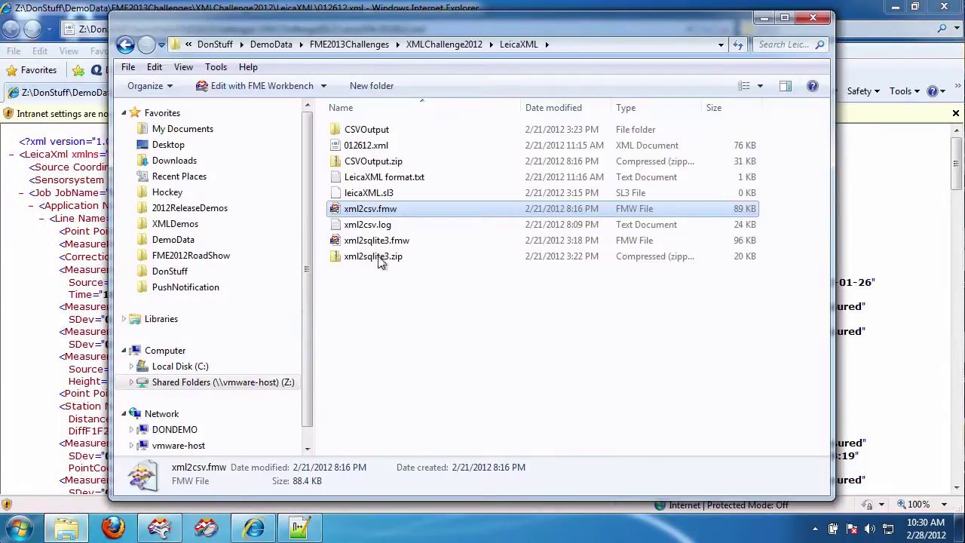
right_click(367, 145)
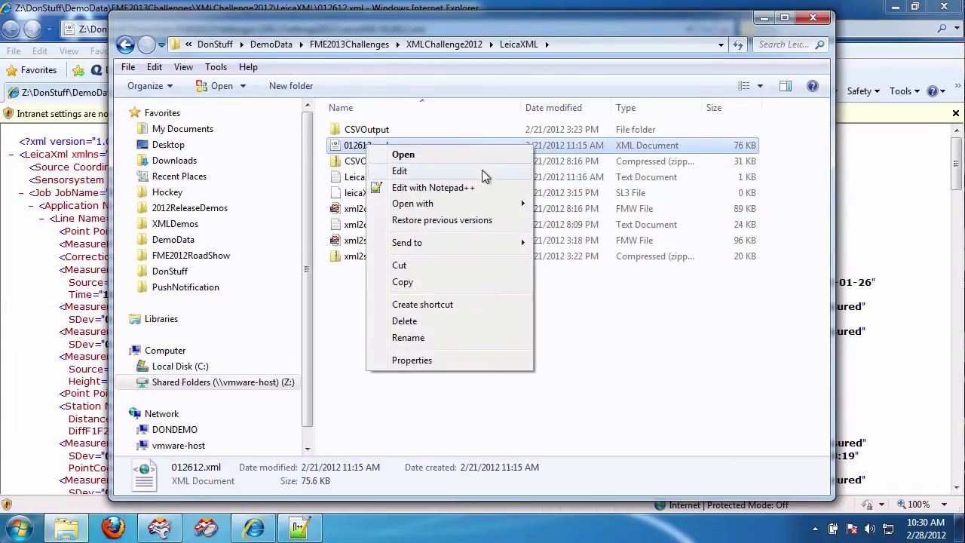
mouse_move(483, 203)
left_click(625, 219)
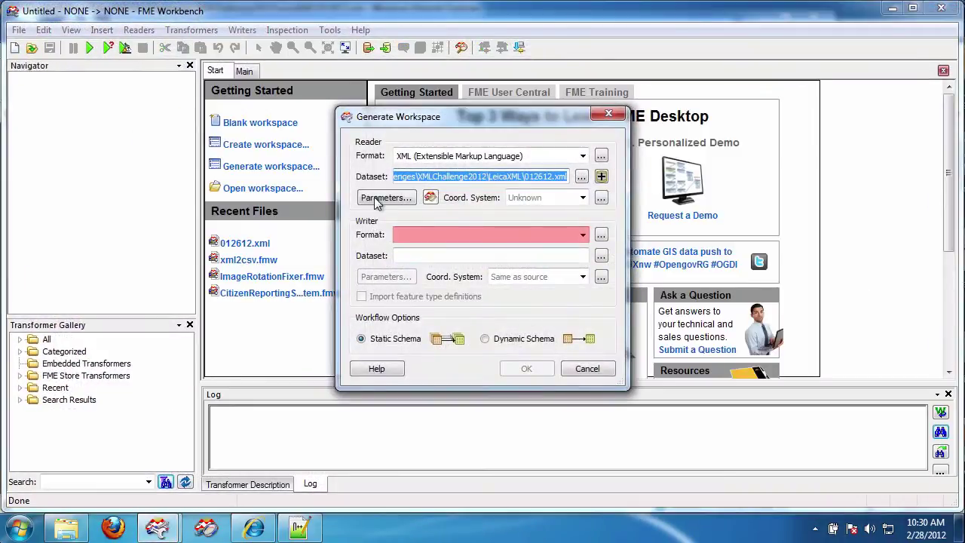
Set the writer format to Comma Separated Value (CSV).
left_click(416, 236)
type("cs")
key("Tab")
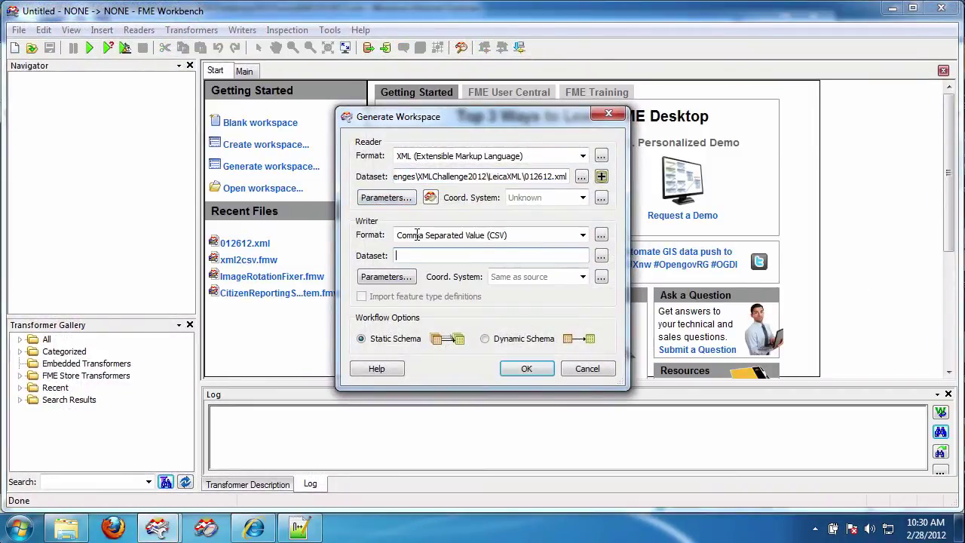
Paste the seven Leica element names into the reader's Elements to Match.
left_click(386, 198)
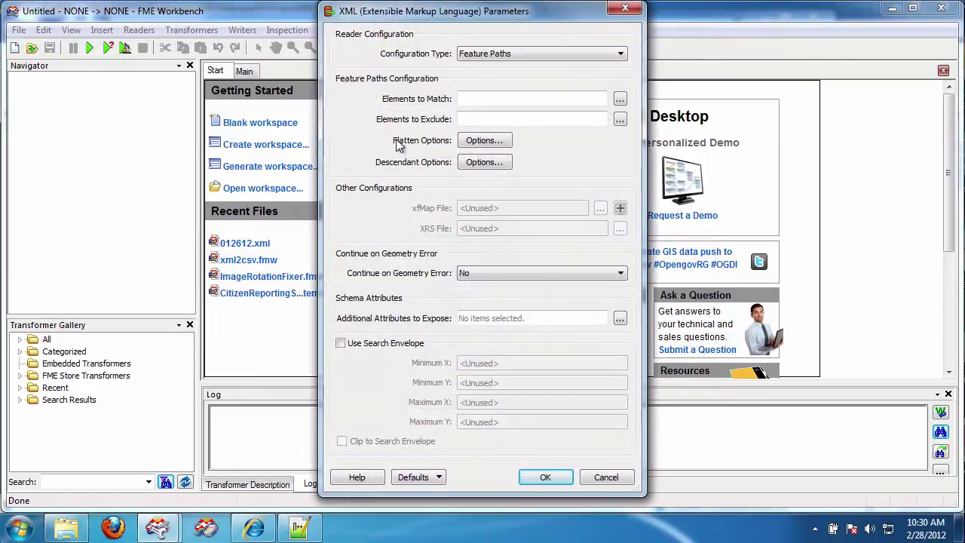
left_click(619, 99)
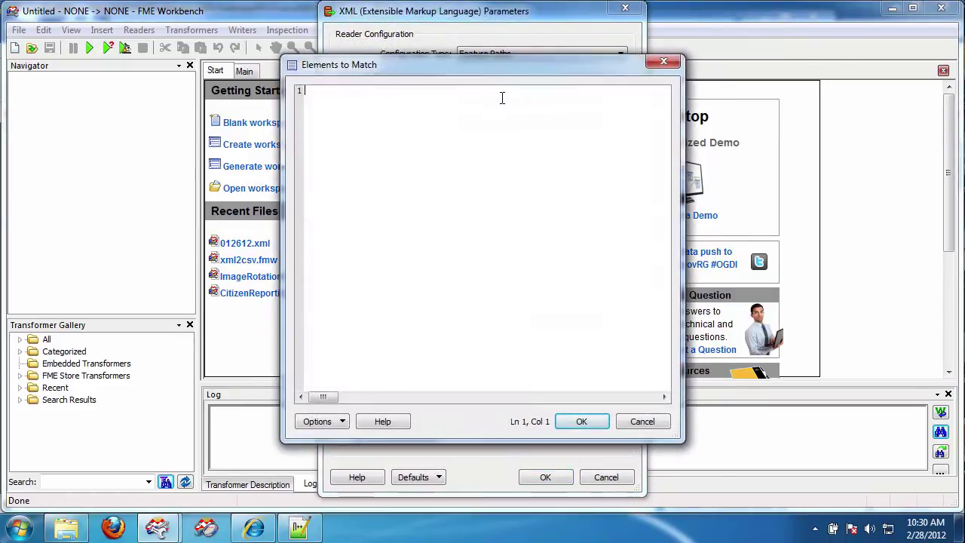
type("Line Measurement Point Station Job Application LeicaXml")
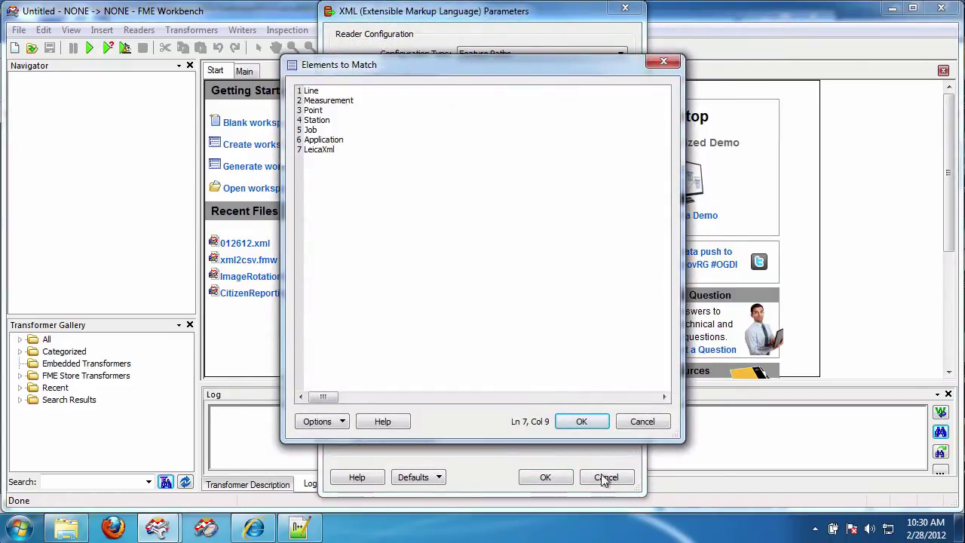
left_click(585, 424)
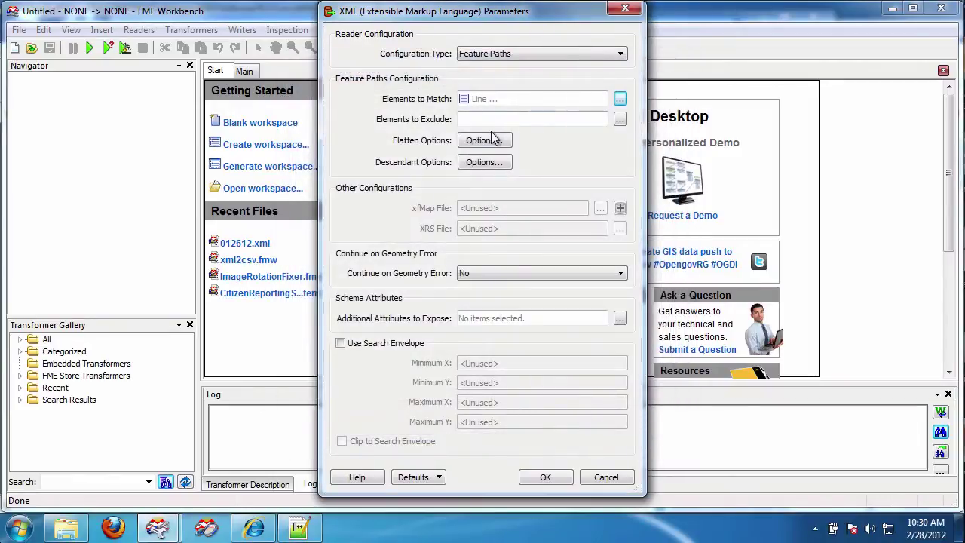
Enable flattening and add Parent ancestor attributes.
left_click(490, 143)
left_click(359, 149)
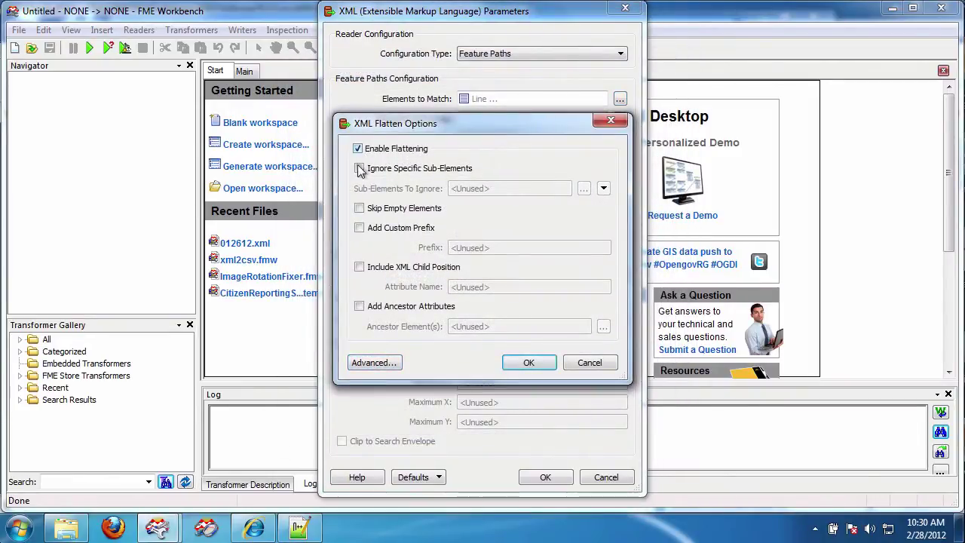
left_click(359, 306)
left_click(603, 327)
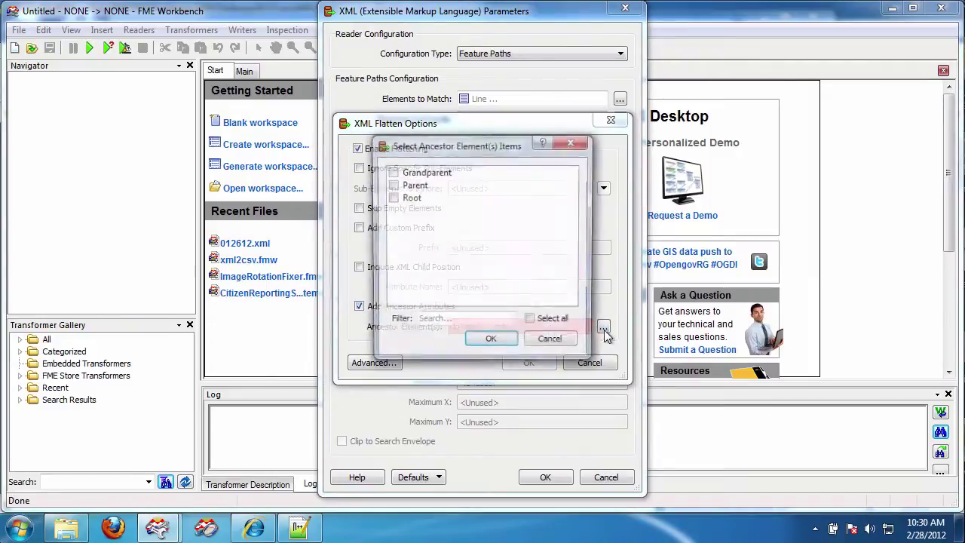
left_click(391, 185)
left_click(491, 342)
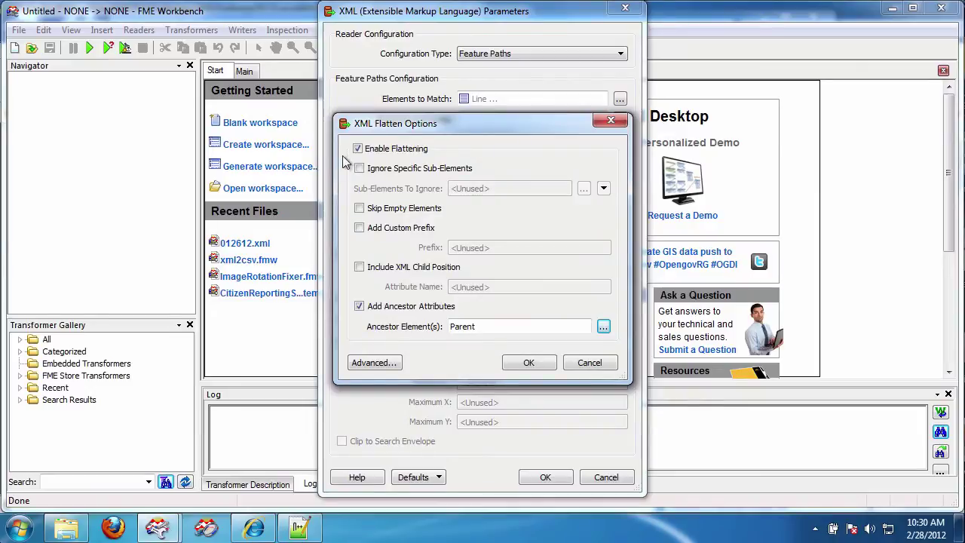
Ignore sub-elements Line, Measurement, Point, Station, Job, Application and LeicaXml.
left_click(360, 170)
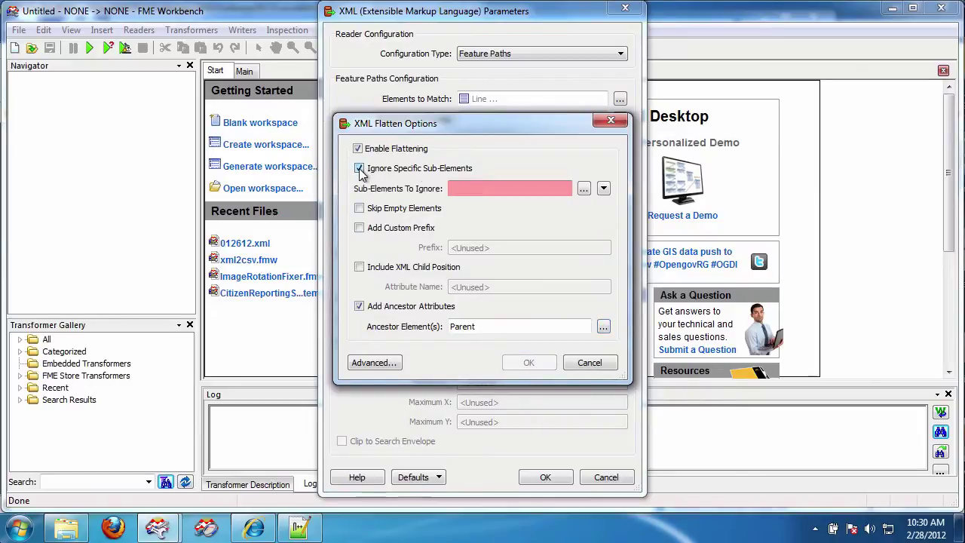
left_click(585, 188)
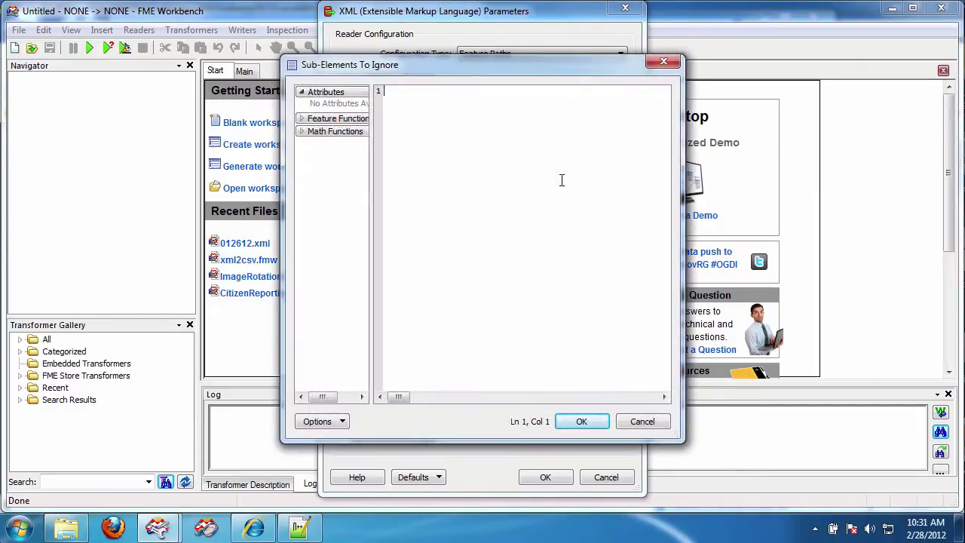
type("Line Measurement Point Station Job Application LeicaXml")
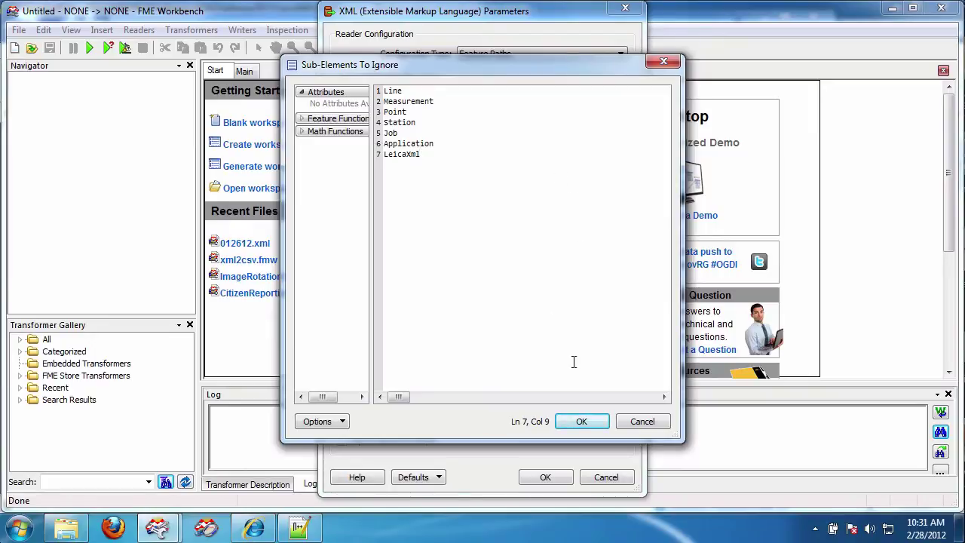
left_click(582, 418)
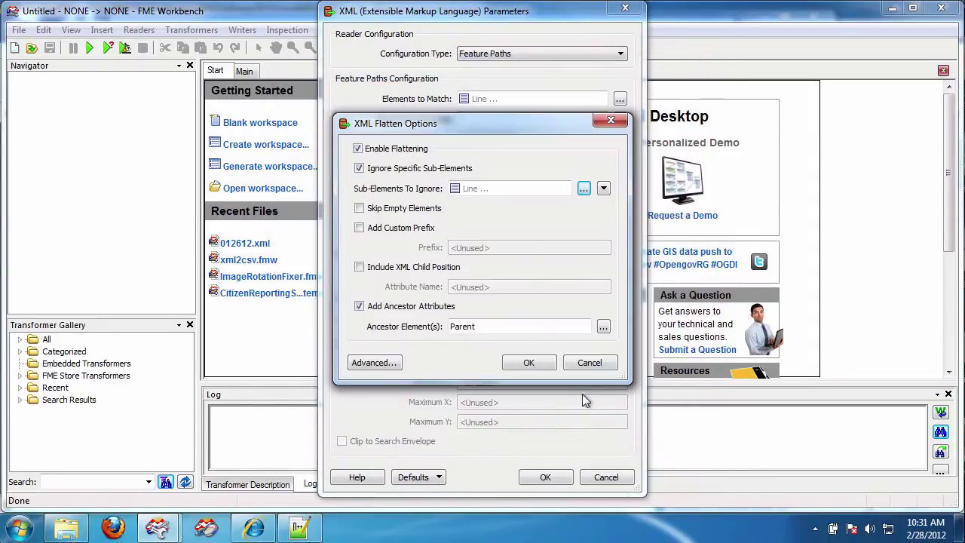
left_click(532, 362)
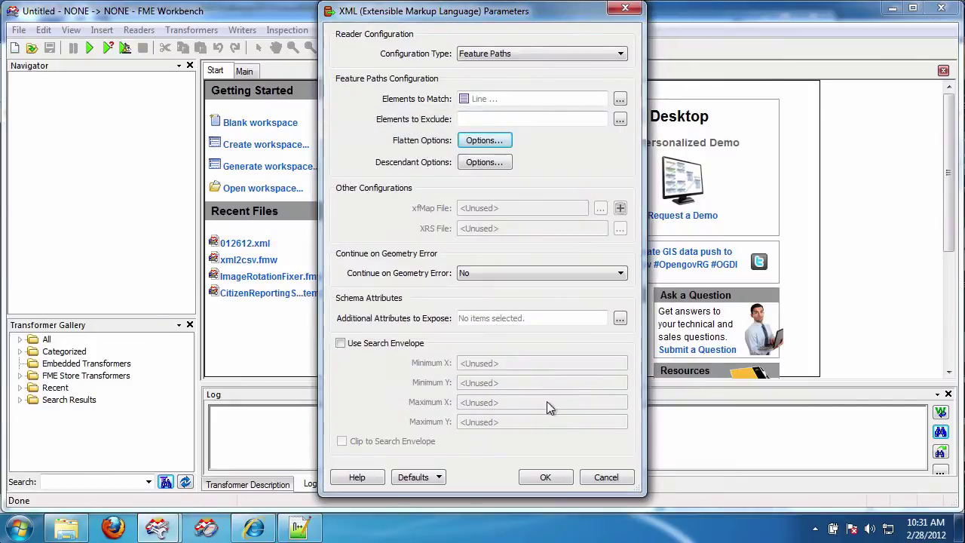
Generate the workspace and check that Line [XML] now carries xml_parent_id.
left_click(549, 478)
left_click(527, 368)
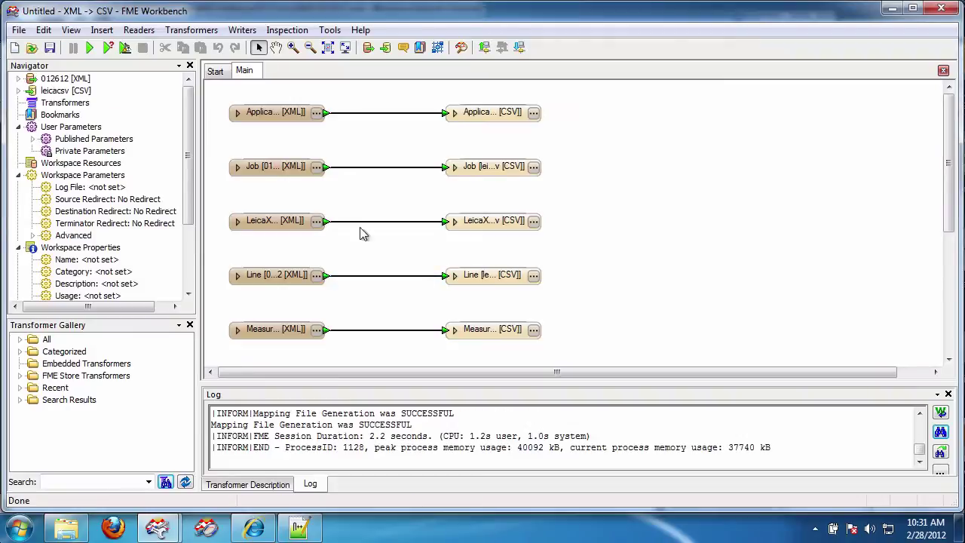
left_click(238, 279)
left_click(238, 276)
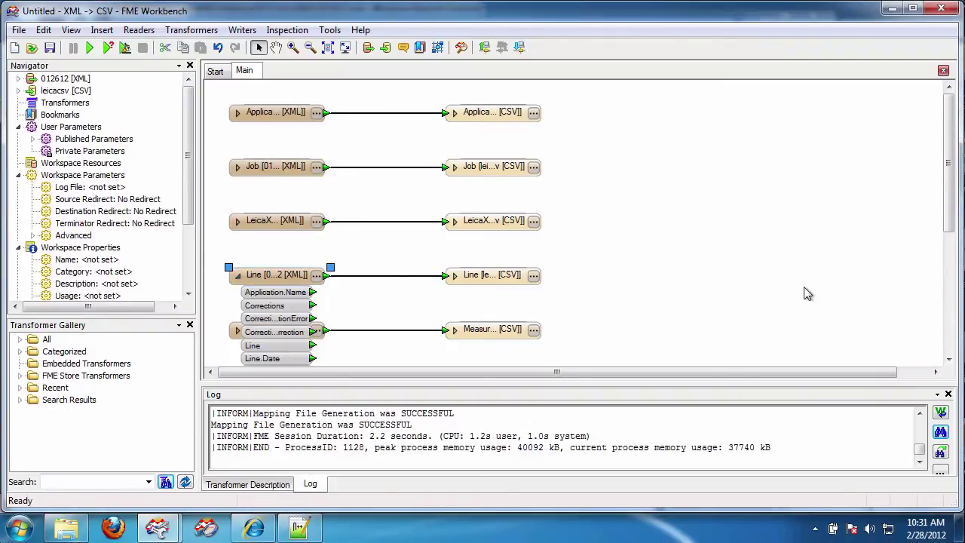
scroll(804, 290, "down", 5)
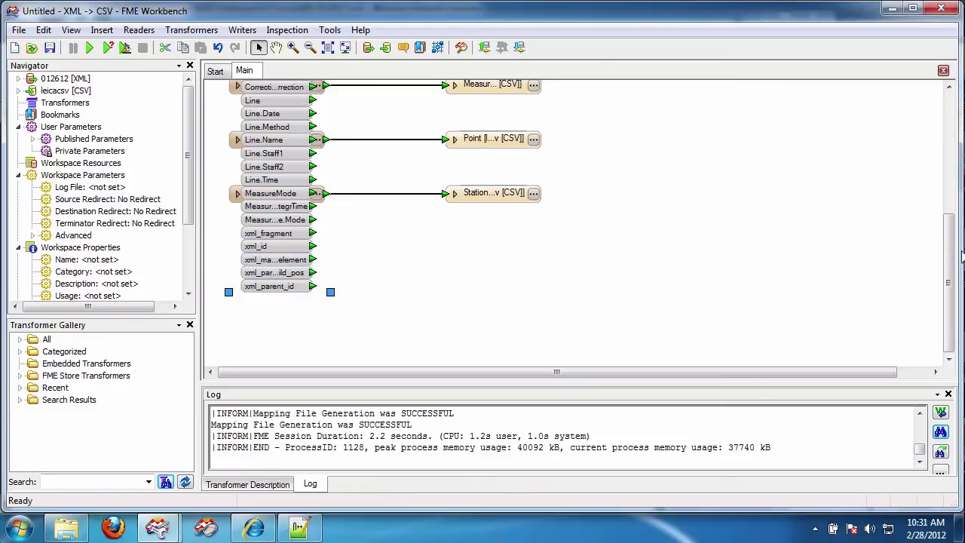
key("ctrl+z")
Run the translation to c:\temp\leicacsv and bring up the LeicaXML folder.
left_click_drag(952, 230, 956, 90)
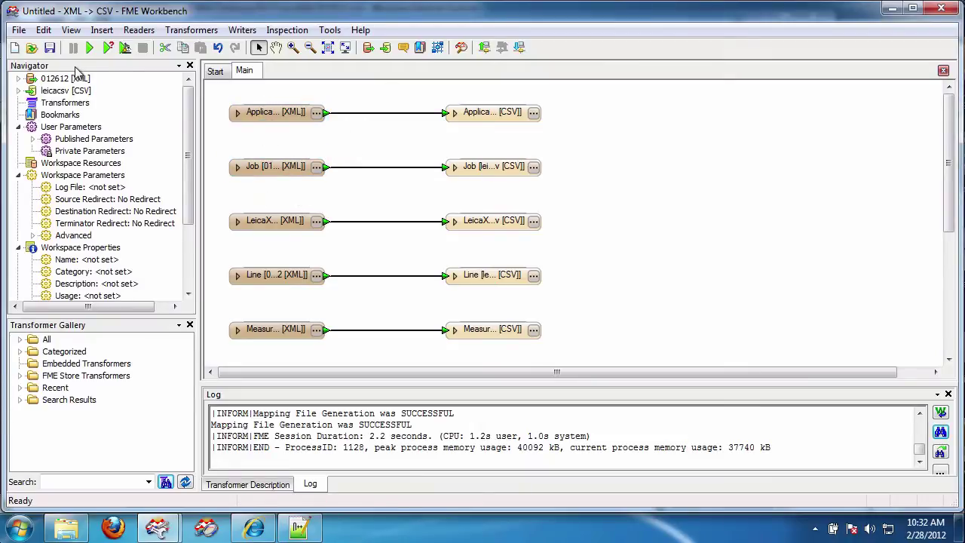
left_click(89, 49)
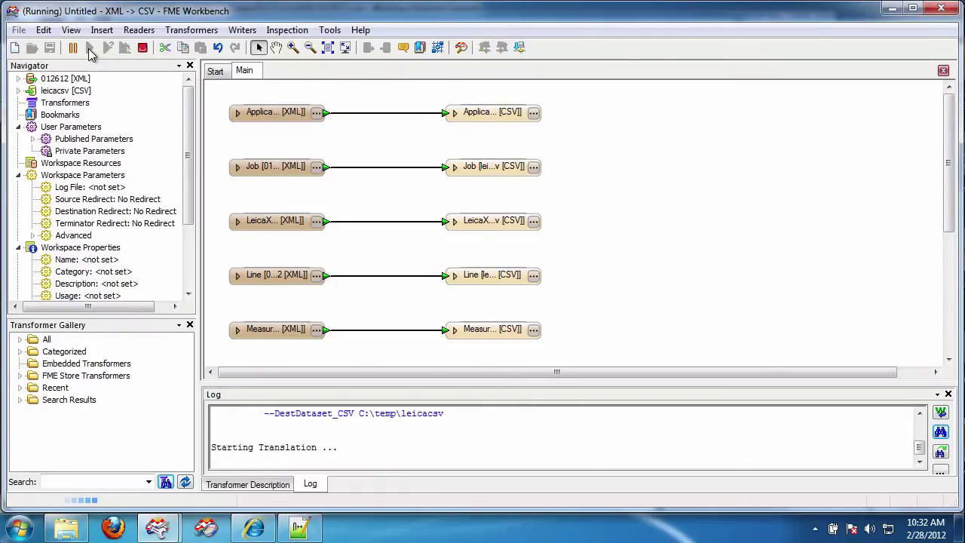
left_click(66, 528)
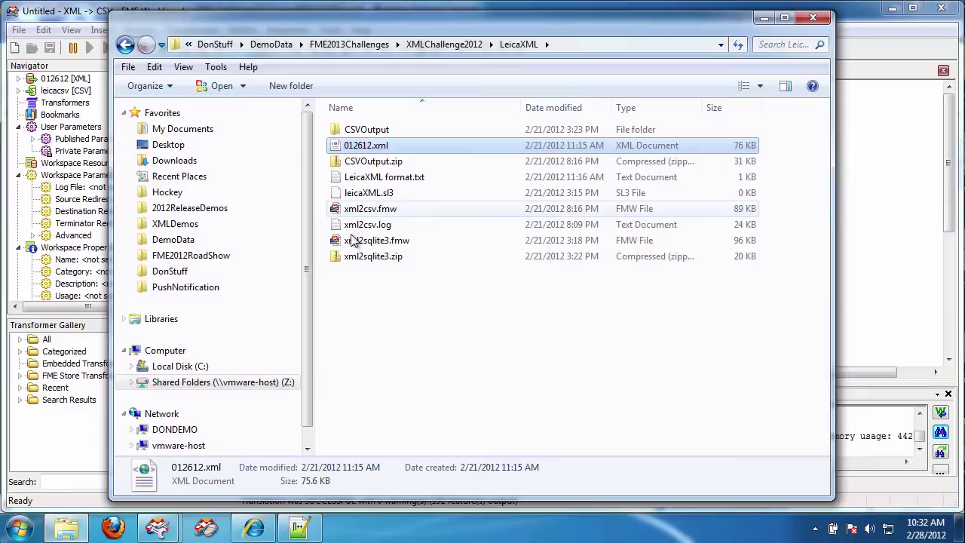
Browse to the C:\temp\leicacsv output folder.
left_click(179, 366)
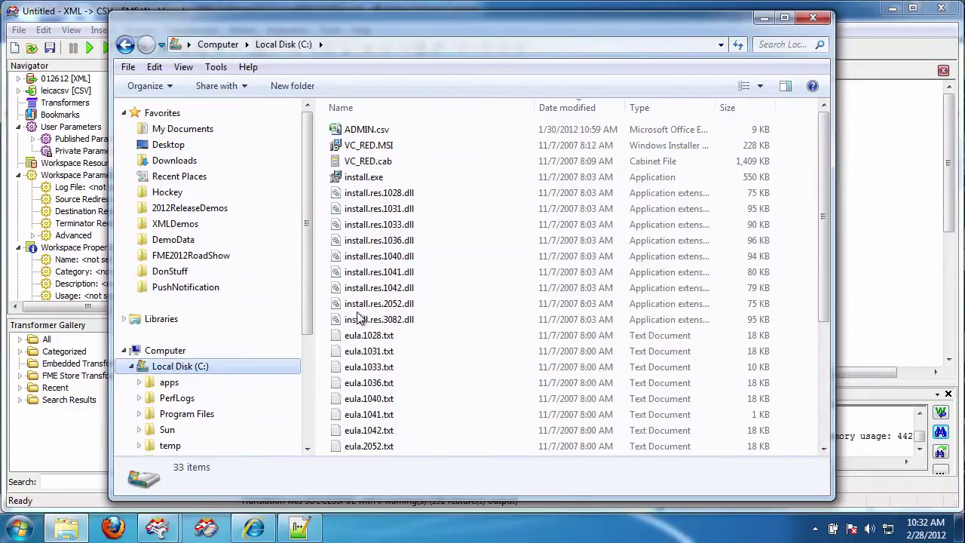
left_click(501, 272)
scroll(501, 272, "down", 4)
left_click(358, 354)
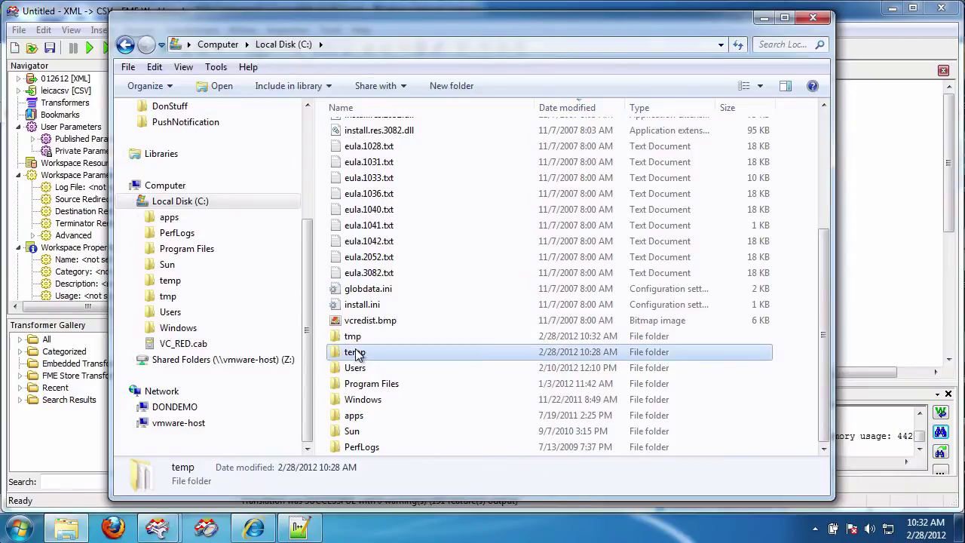
double_click(357, 354)
left_click(360, 322)
double_click(360, 322)
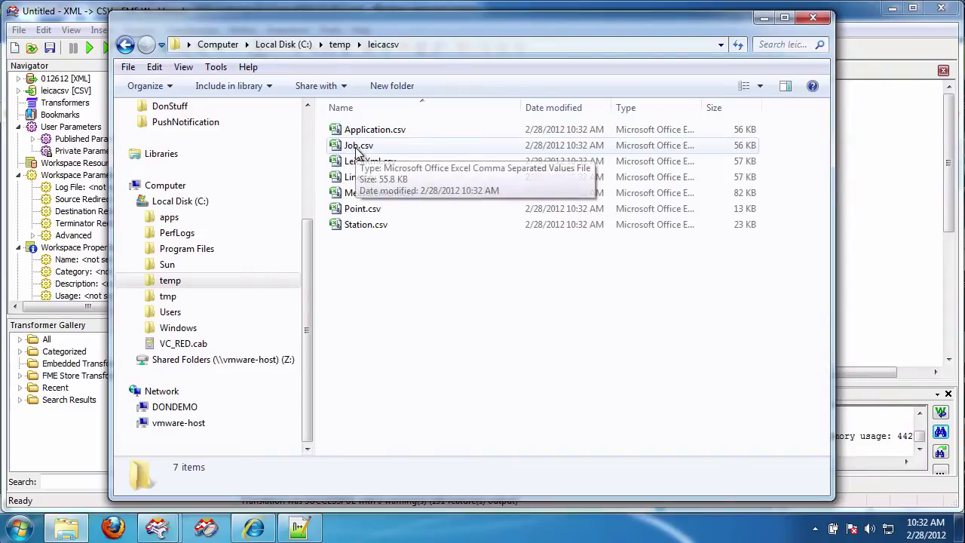
Open Point.csv with Microsoft Office Excel.
left_click(353, 211)
right_click(351, 212)
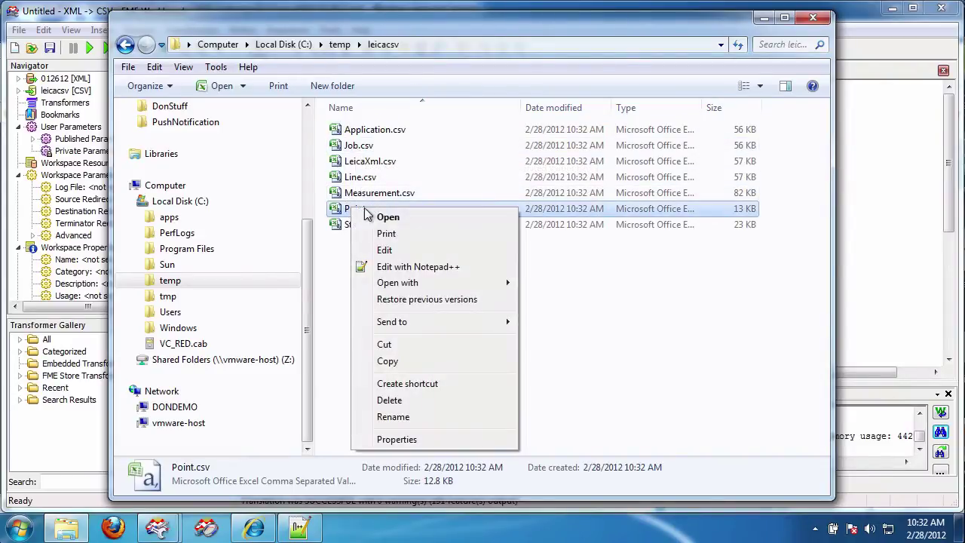
mouse_move(442, 284)
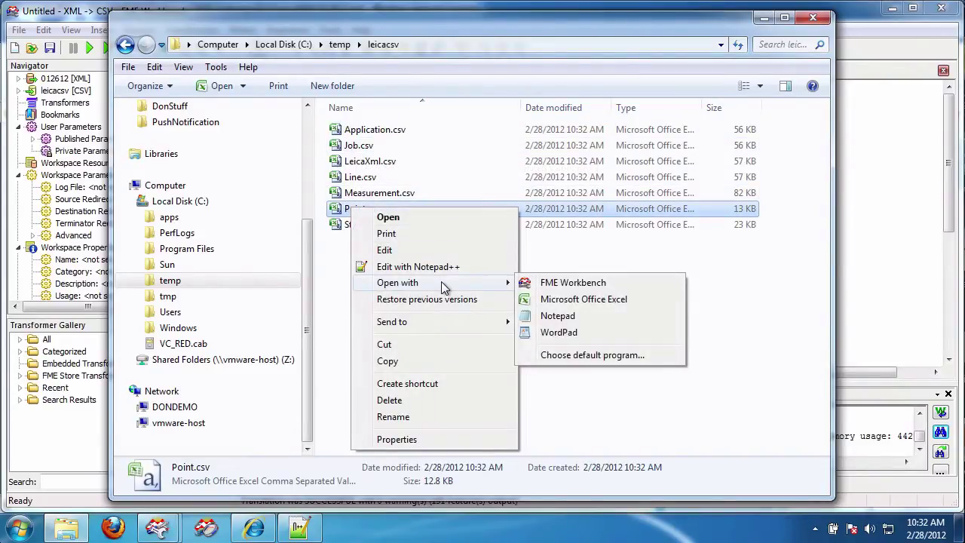
left_click(595, 299)
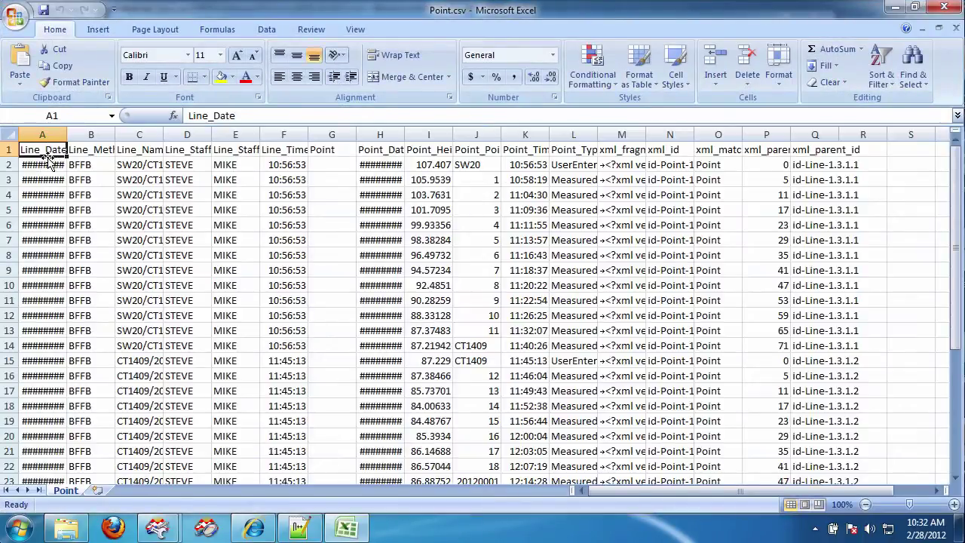
Widen columns A (Line_Date) and H (Point_Date) so 1/26/2012 displays fully.
left_click_drag(68, 138, 107, 138)
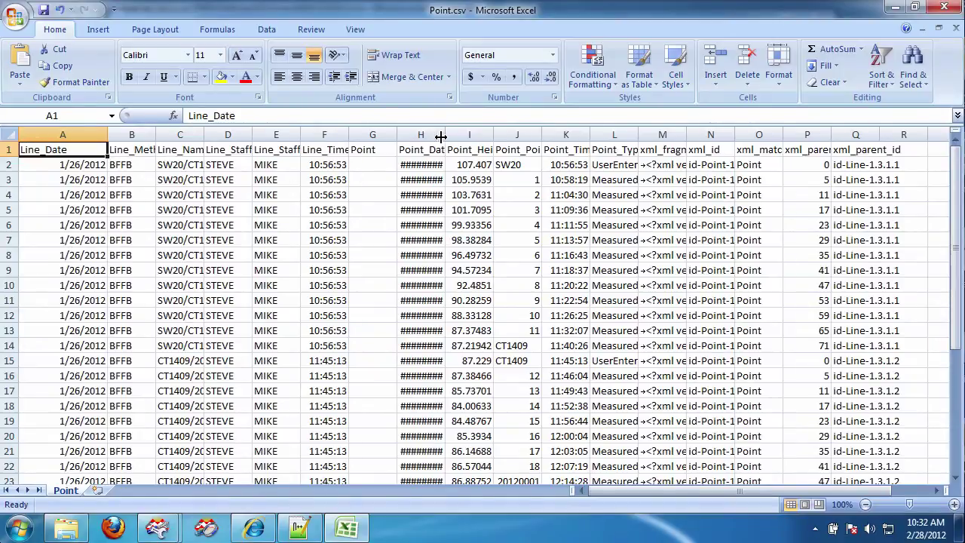
left_click_drag(445, 137, 529, 137)
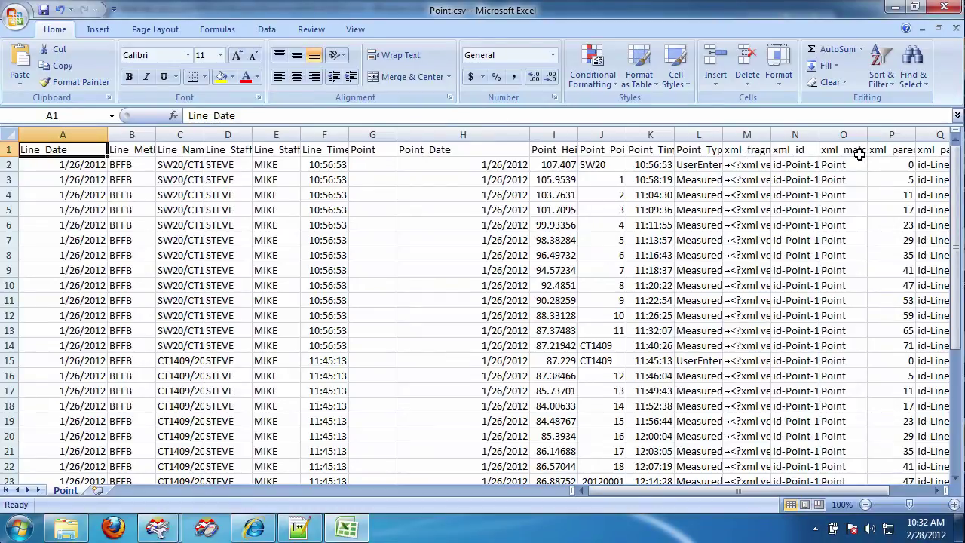
Delete the xml_fragment and xml_matched_element user attributes from the Application CSV writer.
left_click(896, 9)
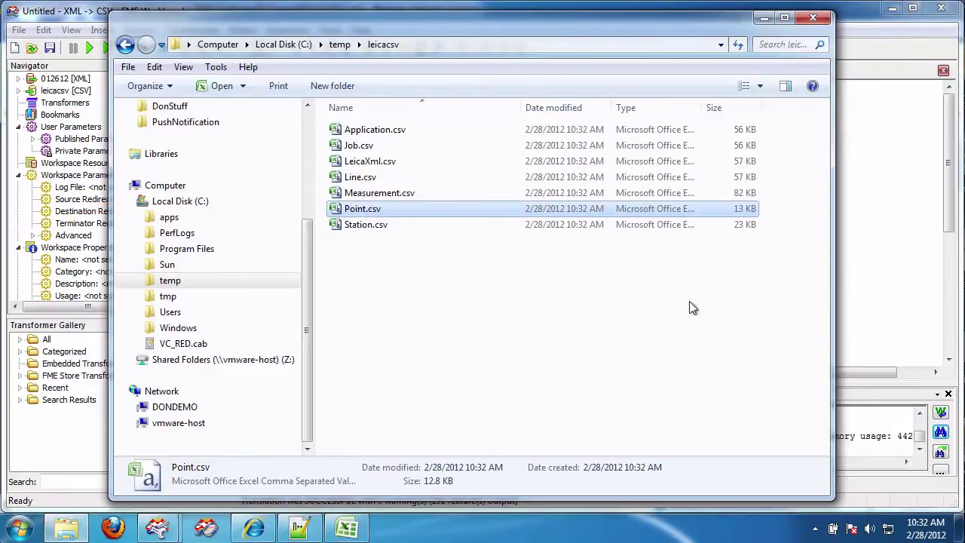
left_click(919, 243)
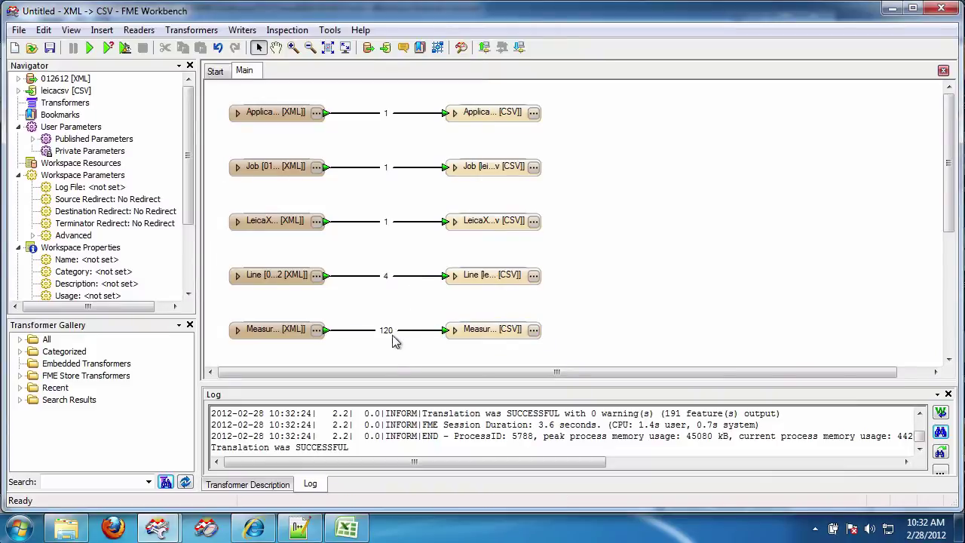
left_click(533, 115)
left_click(432, 96)
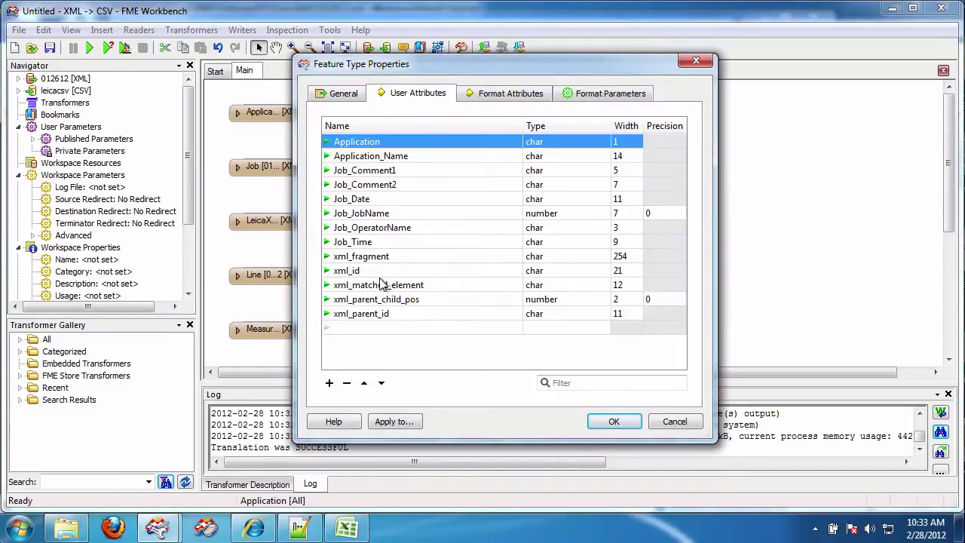
double_click(364, 261)
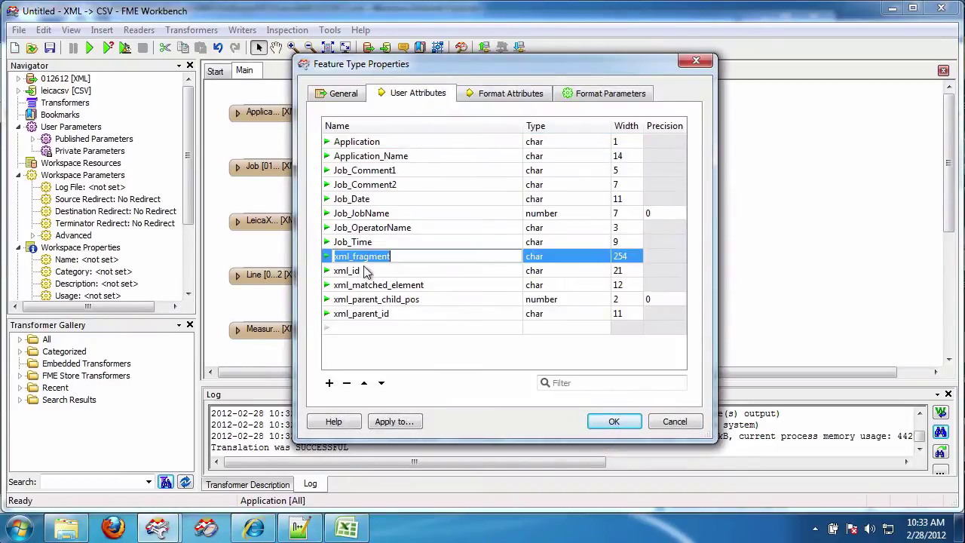
left_click(347, 385)
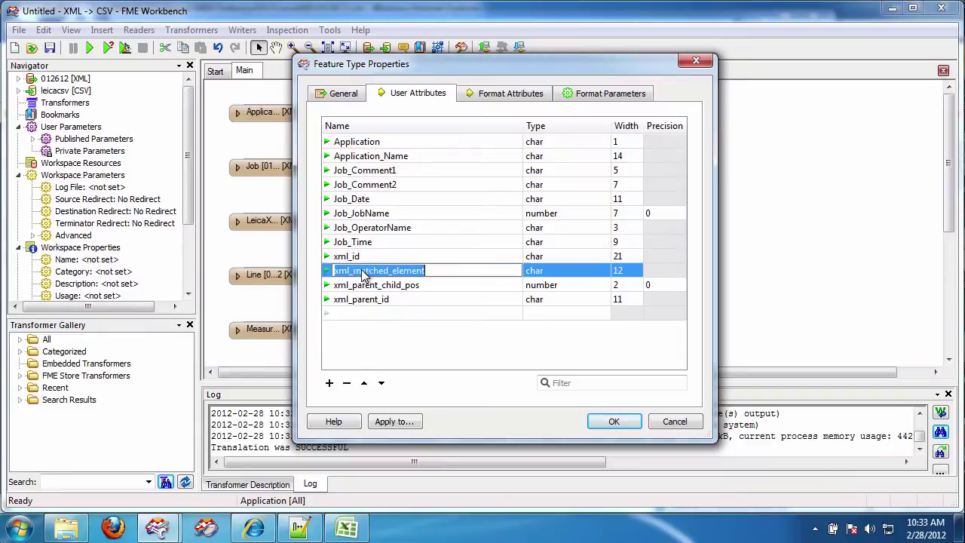
key("Down")
left_click(346, 384)
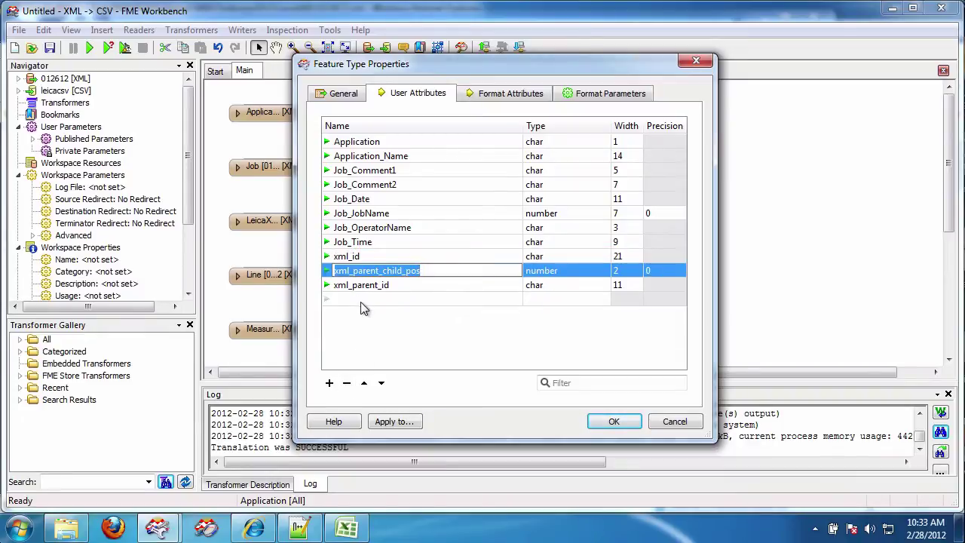
Apply the attribute changes and rerun the translation, which outputs 191 features.
left_click(613, 422)
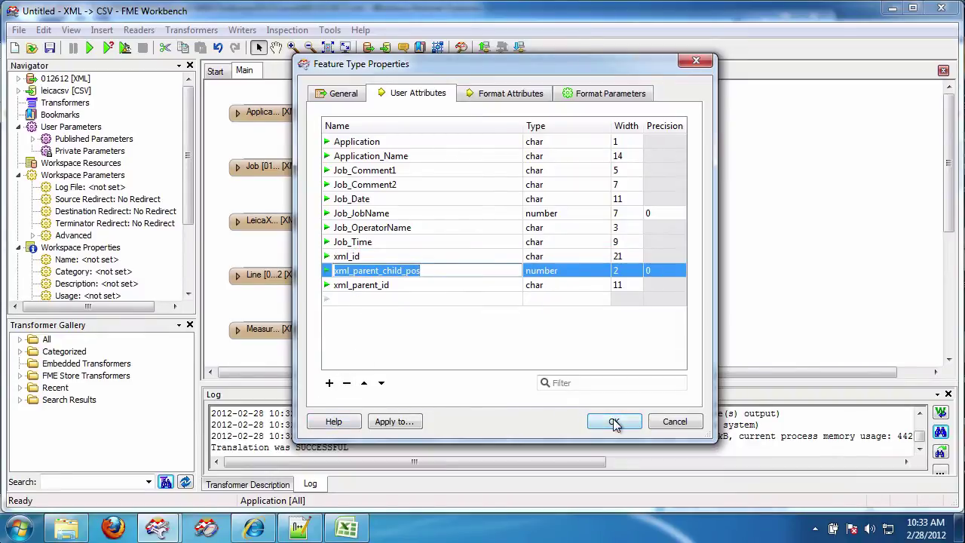
scroll(680, 80, "down", 3)
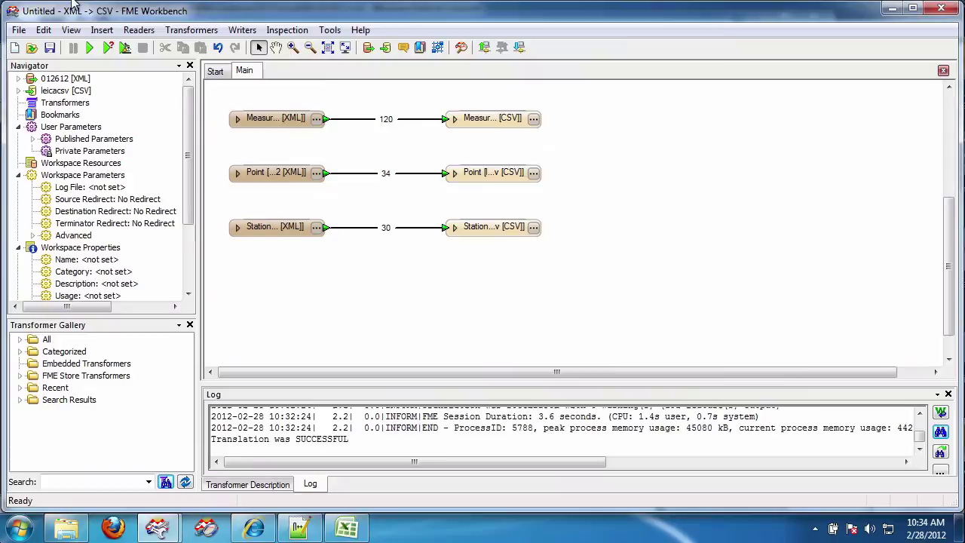
left_click(88, 48)
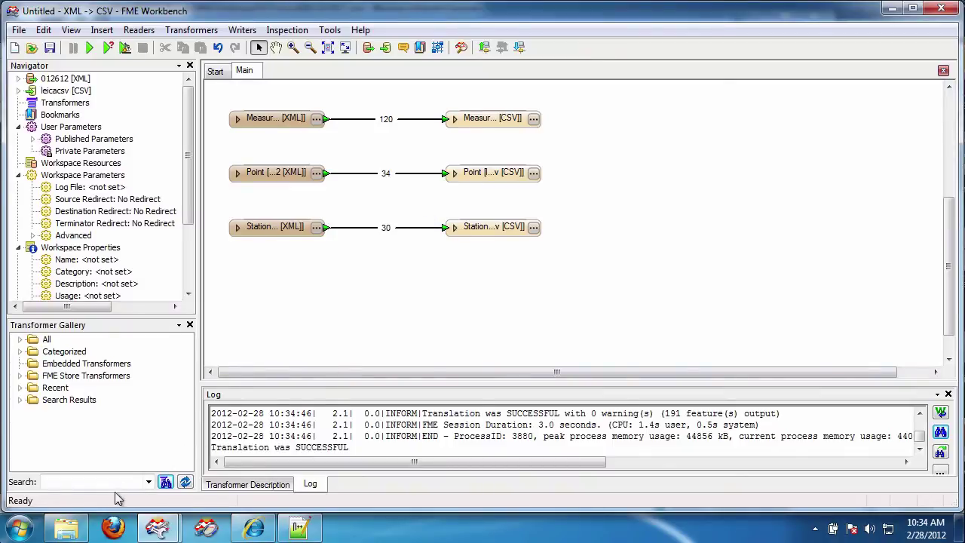
Open the regenerated Point.csv from the leicacsv folder in Microsoft Excel.
left_click(67, 521)
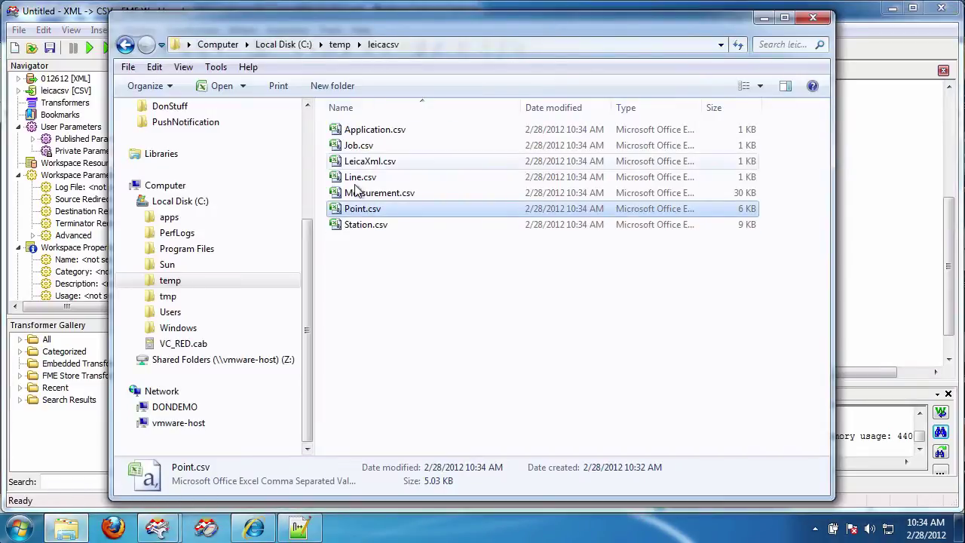
right_click(349, 208)
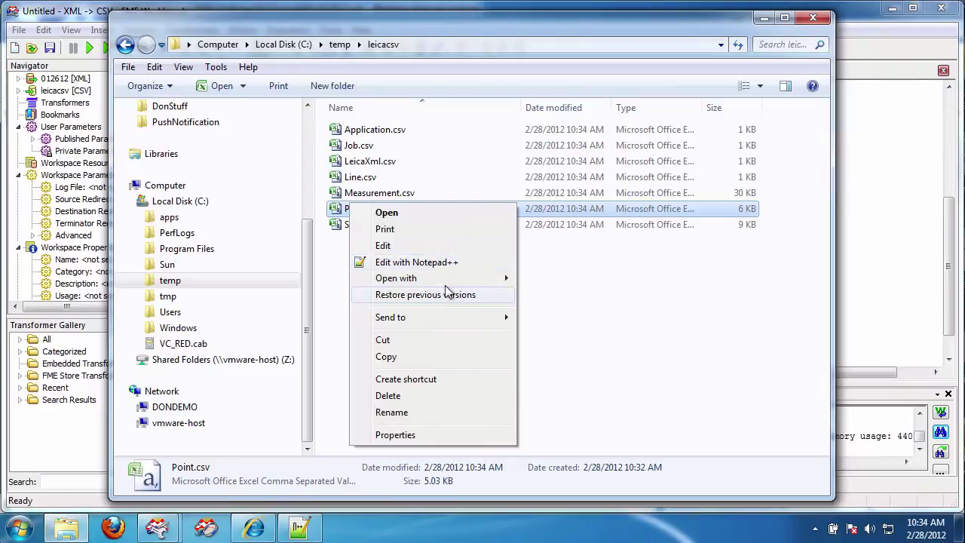
mouse_move(450, 280)
left_click(576, 294)
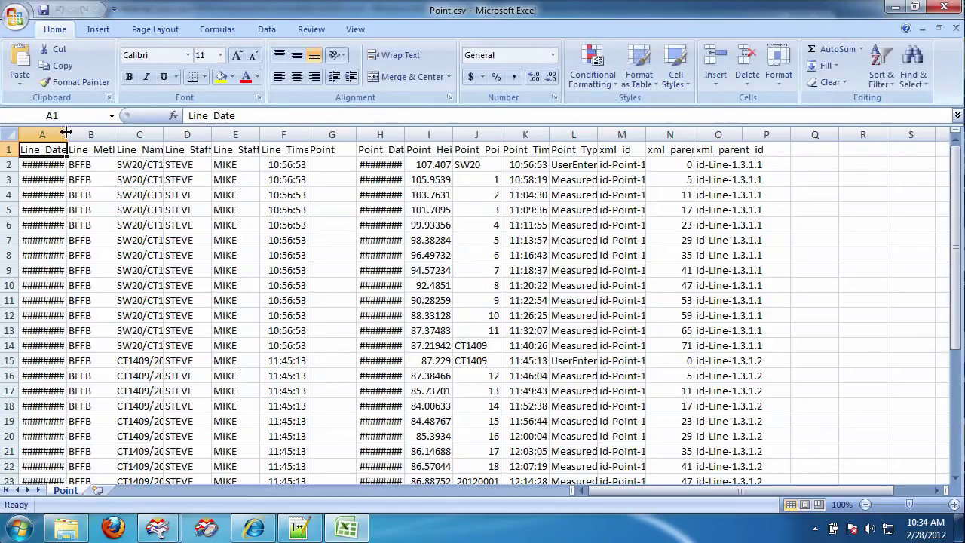
Autofit columns A, H, N and O so dates and xml_parent_child_pos/xml_parent_id headers show fully.
double_click(66, 133)
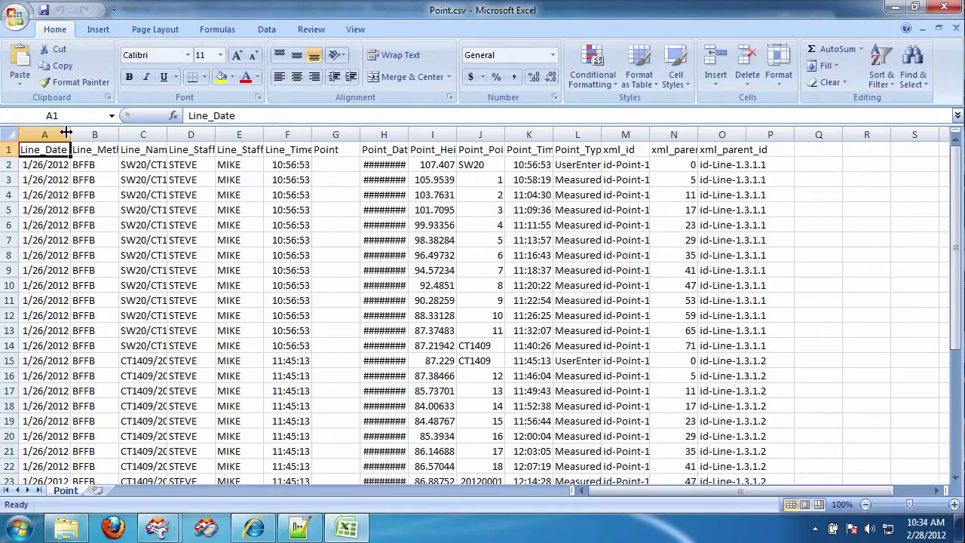
double_click(408, 134)
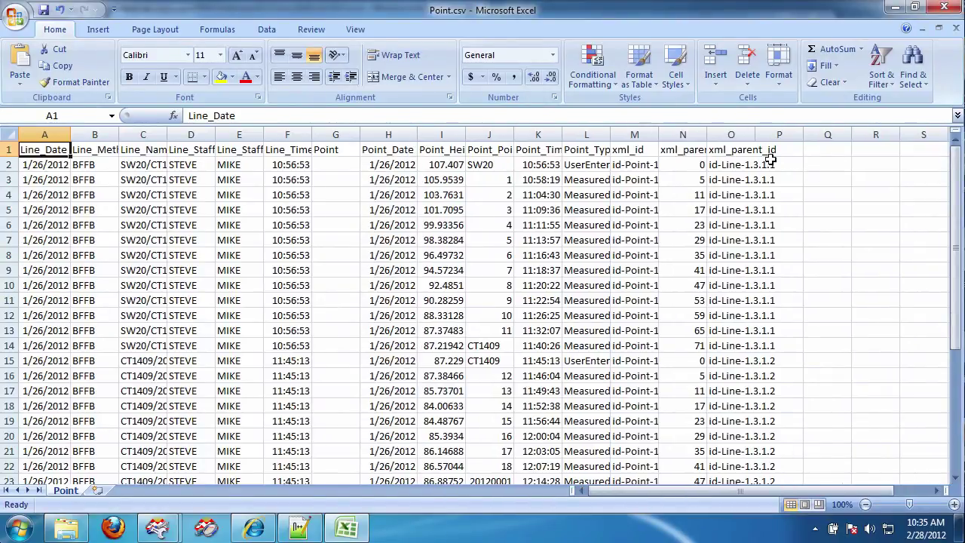
double_click(707, 134)
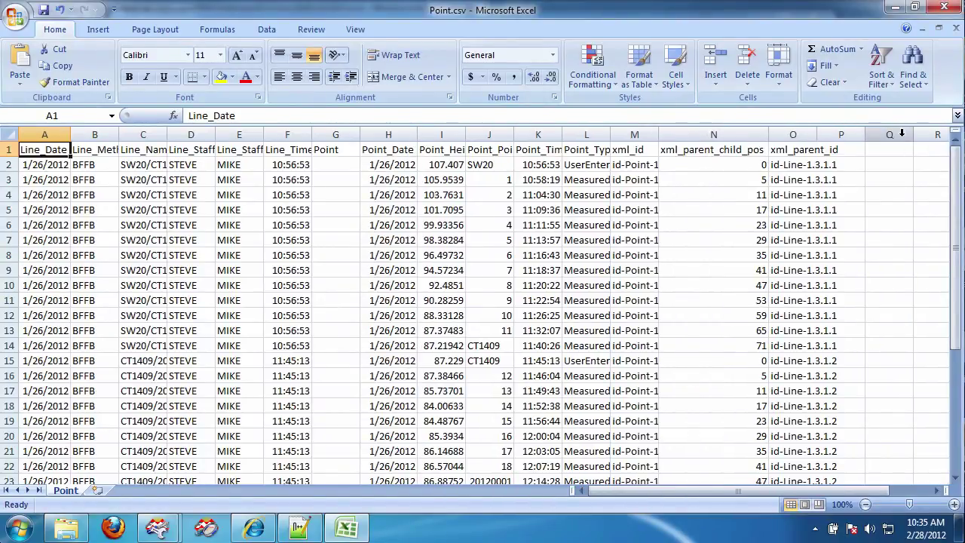
double_click(819, 134)
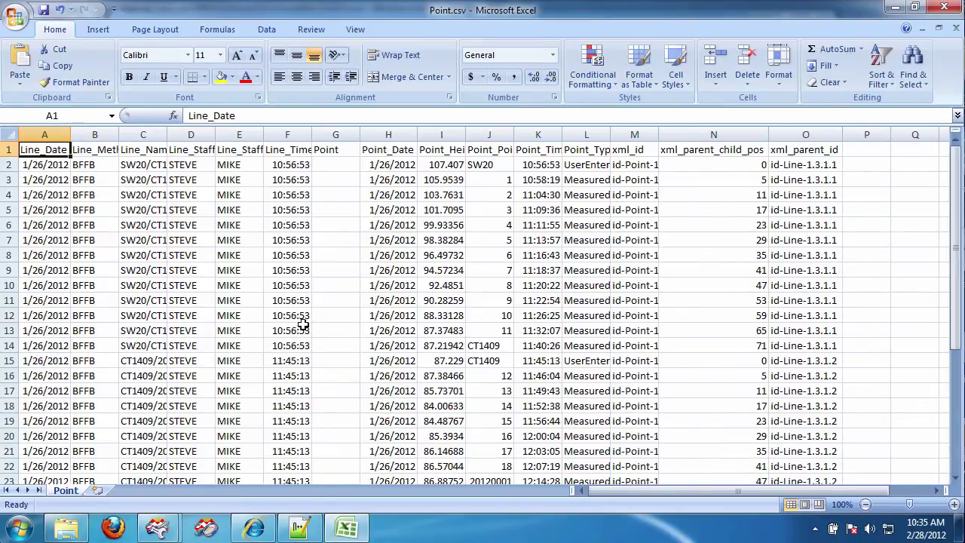
scroll(434, 342, "down", 7)
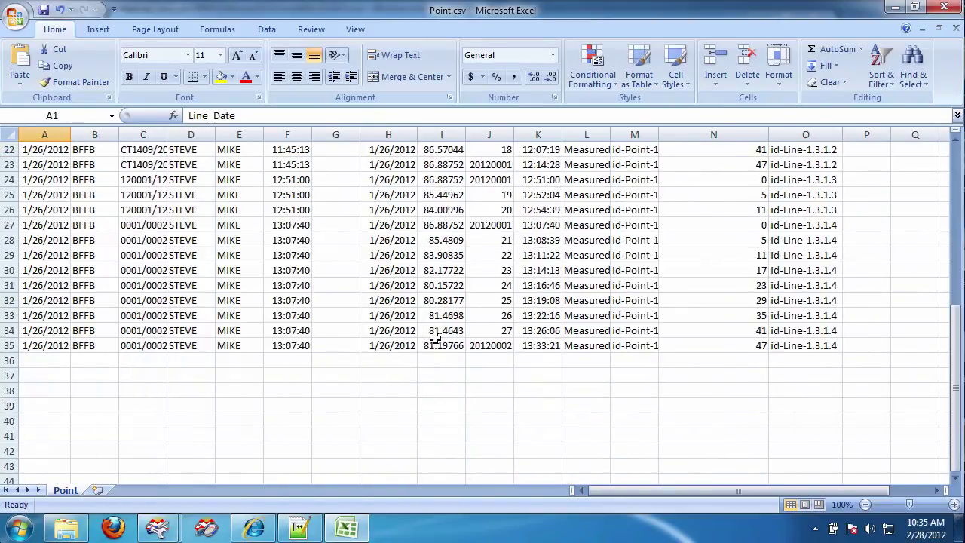
scroll(435, 338, "up", 7)
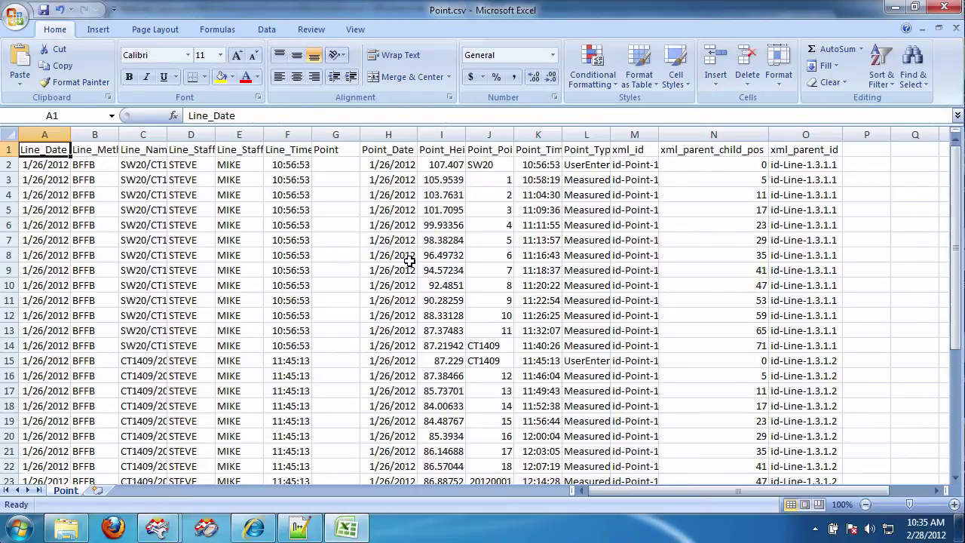